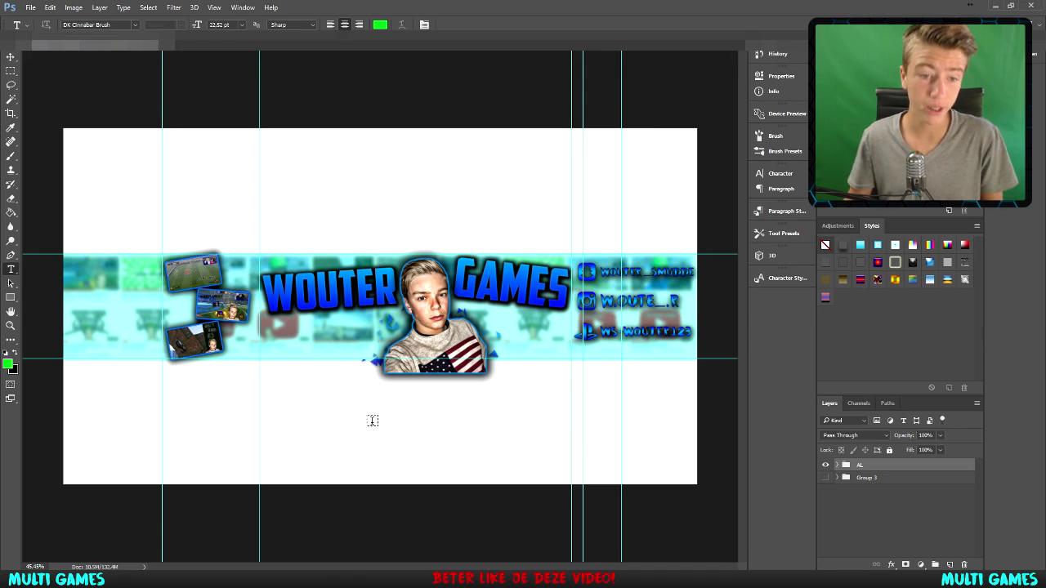
Start a new document sized 1000 × 1000 pixels.
scroll(207, 294, "up", 2)
scroll(151, 293, "up", 1)
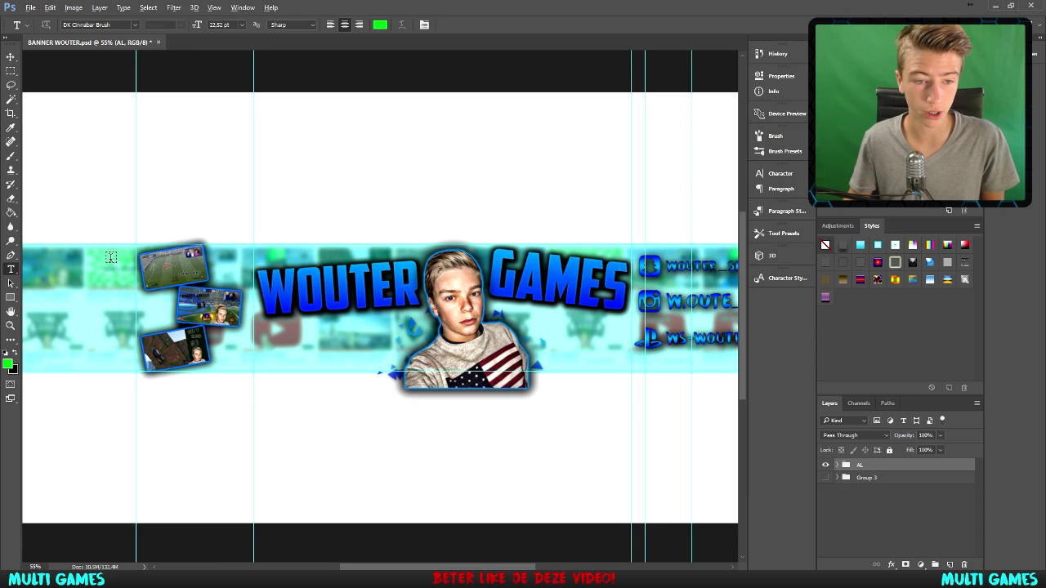
scroll(114, 256, "up", 1)
scroll(122, 256, "up", 1)
scroll(122, 256, "up", 2)
scroll(286, 245, "down", 5)
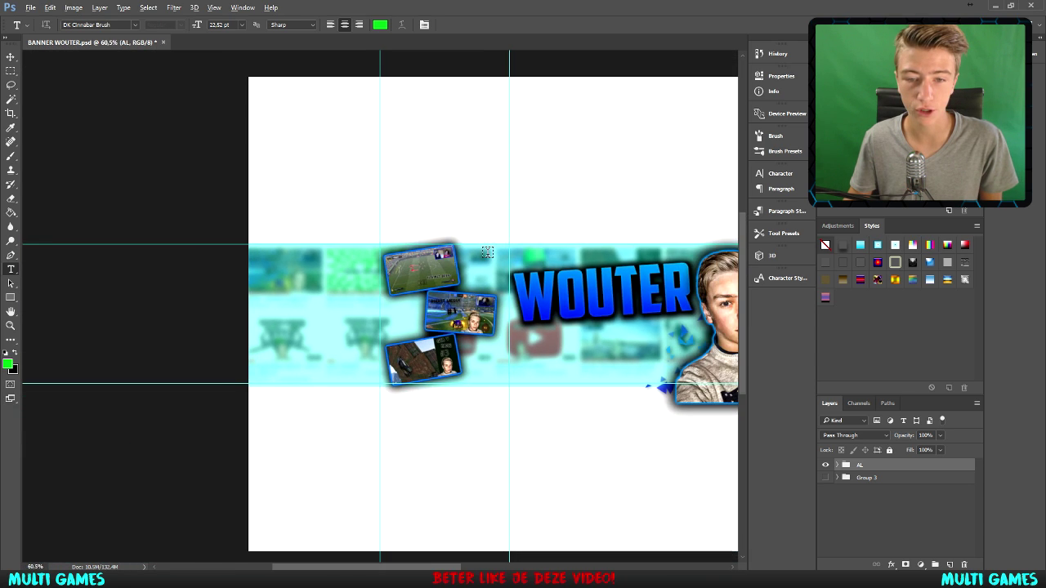
scroll(409, 241, "up", 3)
scroll(411, 242, "up", 4)
scroll(413, 216, "up", 1)
scroll(415, 219, "down", 2)
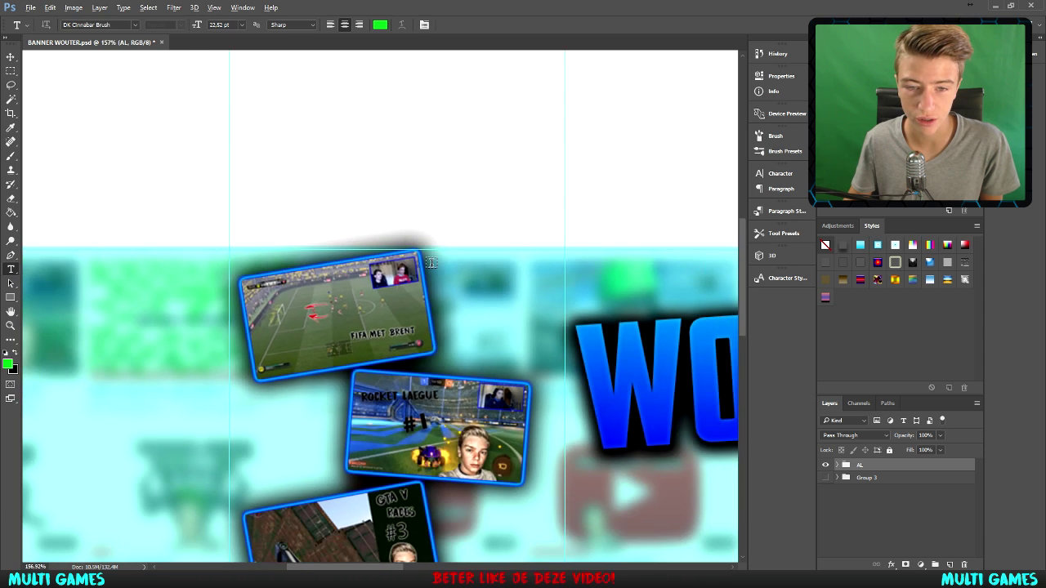
scroll(421, 237, "down", 3)
scroll(436, 263, "down", 2)
scroll(436, 263, "down", 1)
scroll(367, 245, "up", 1)
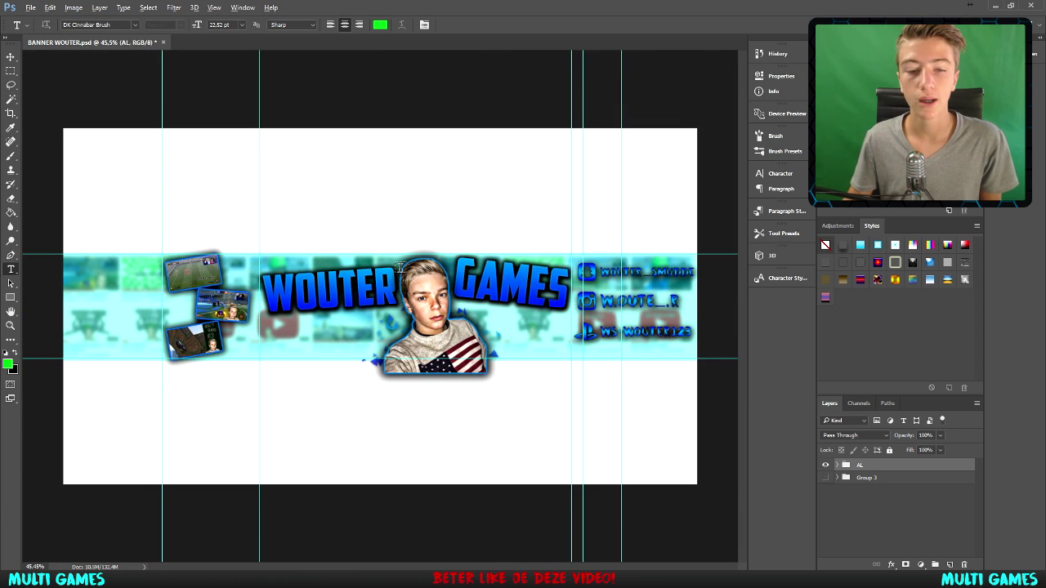
scroll(270, 220, "up", 1)
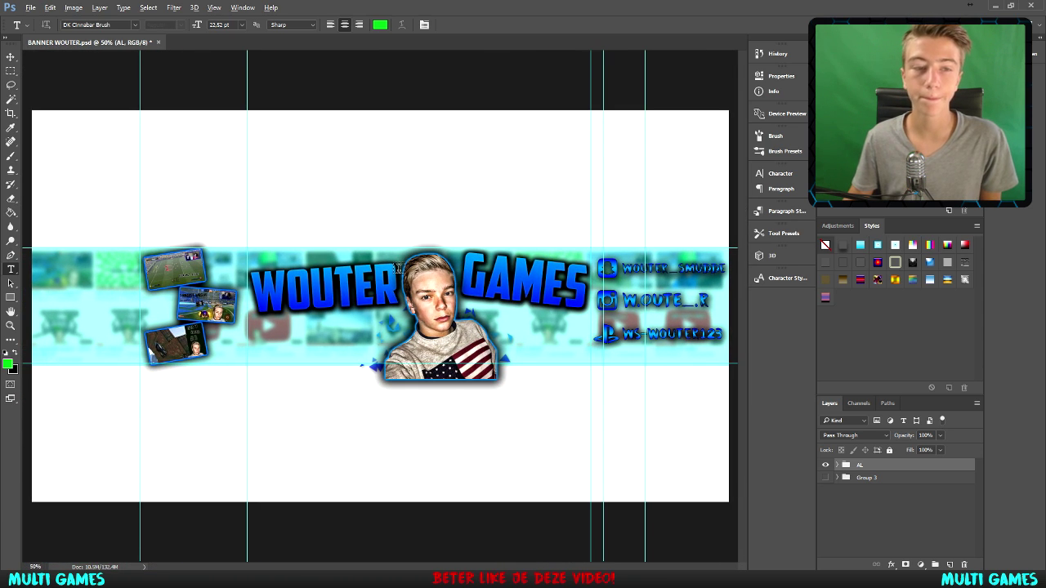
left_click(31, 8)
left_click(41, 17)
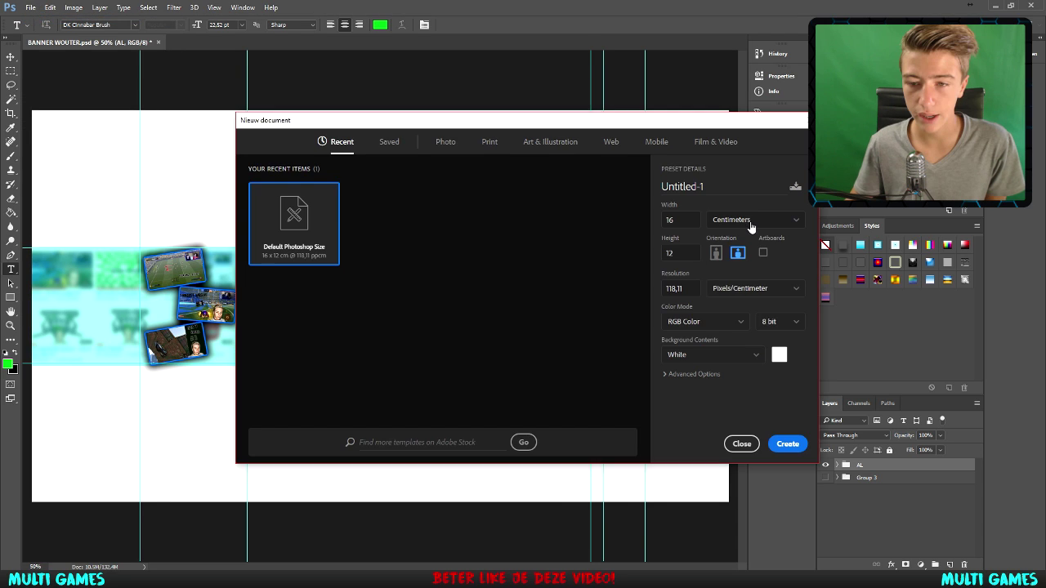
left_click(750, 222)
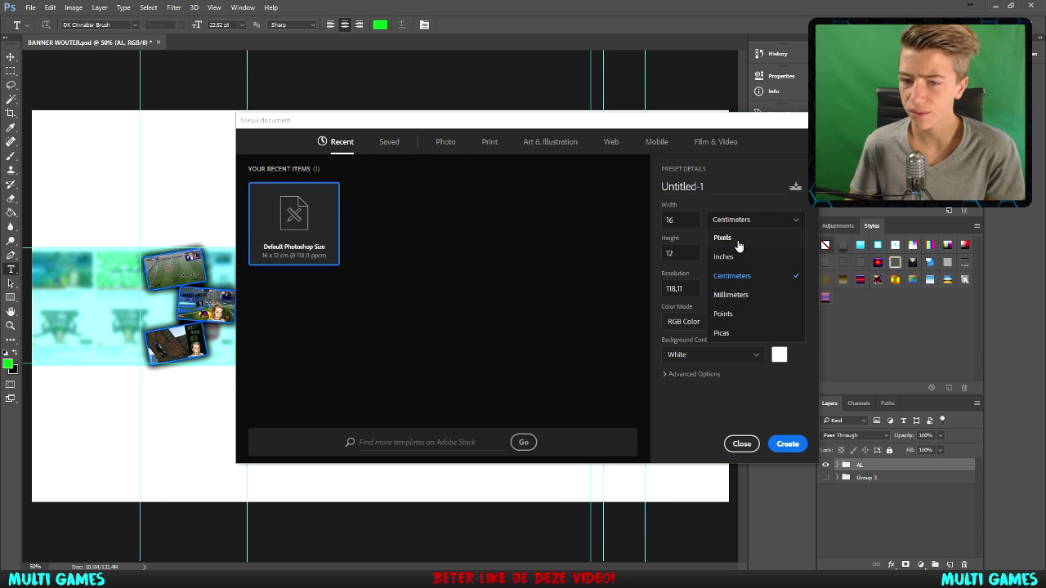
left_click(738, 245)
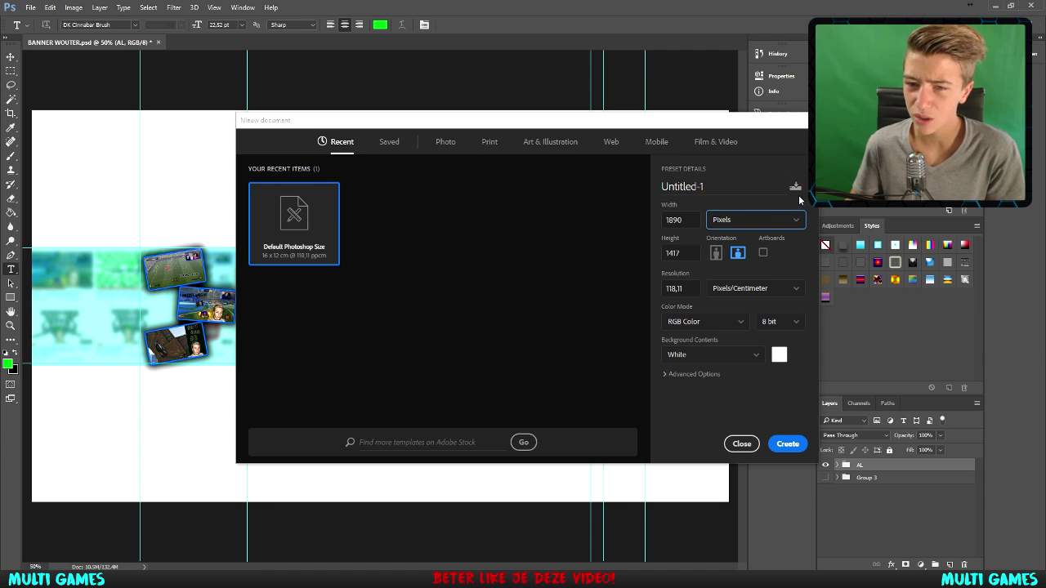
left_click(746, 227)
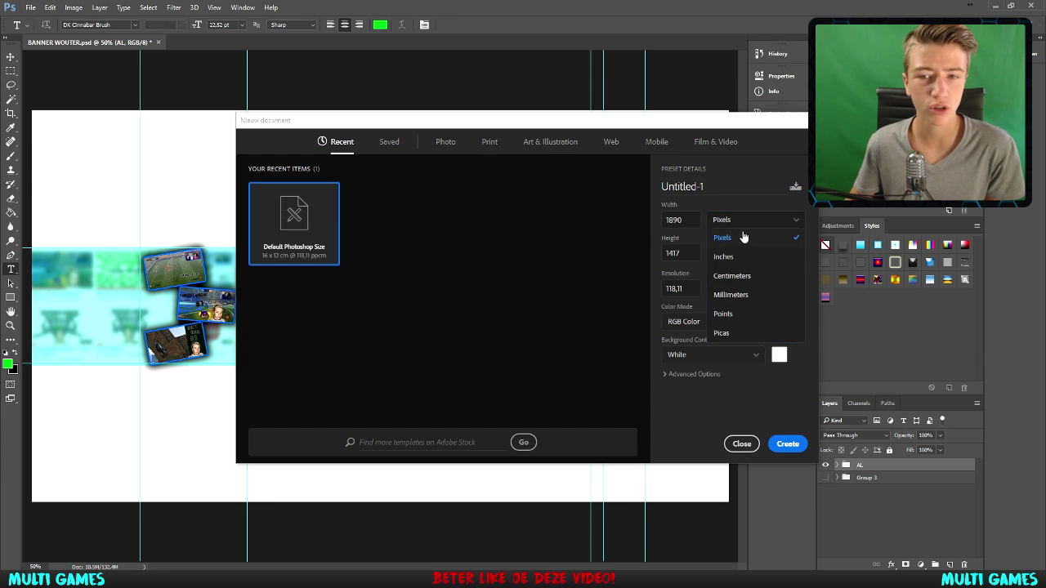
left_click(742, 231)
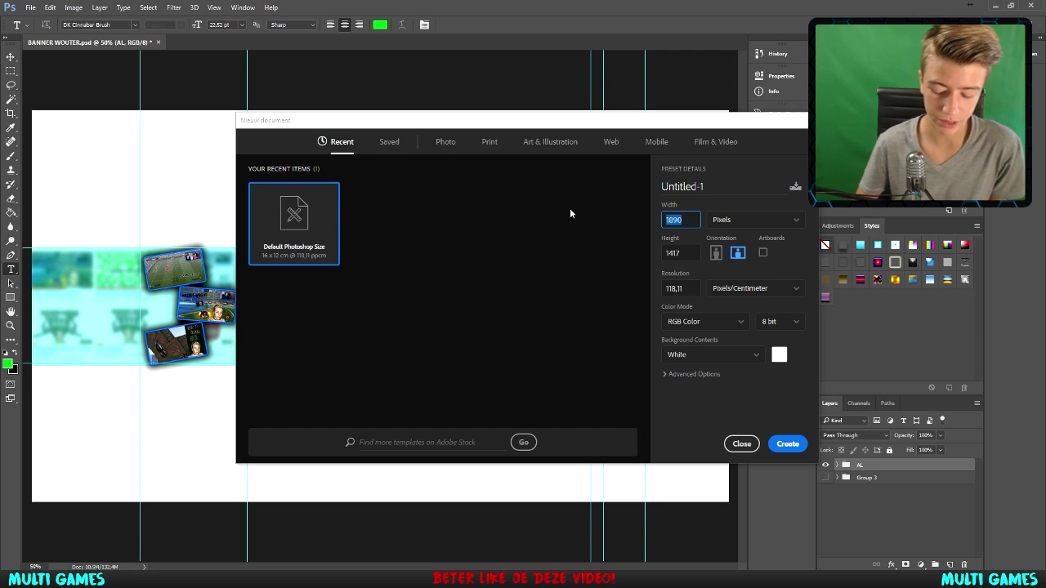
type("20")
key("BackSpace")
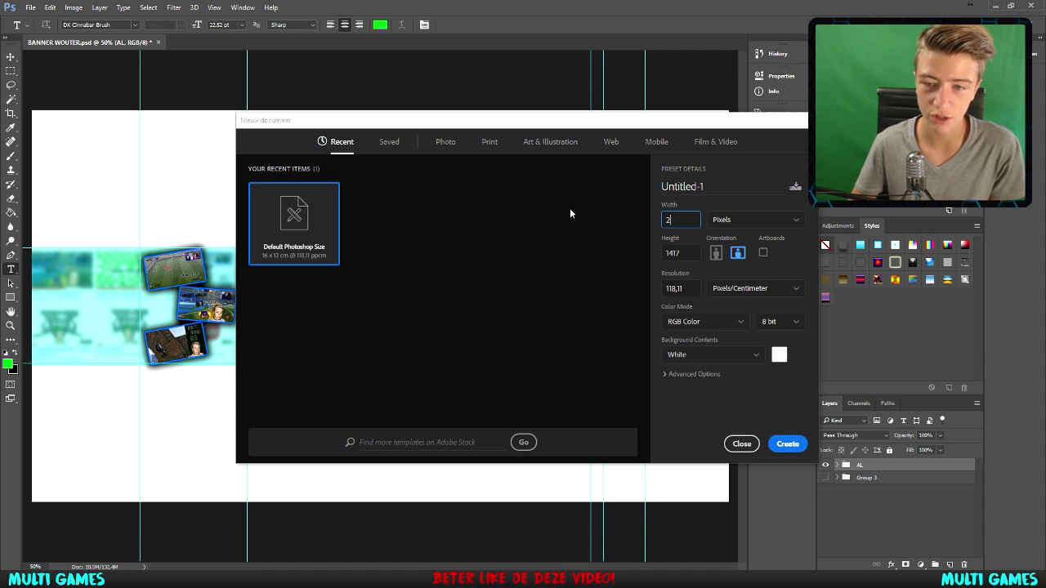
key("BackSpace")
type("1000")
key("Tab")
type("100")
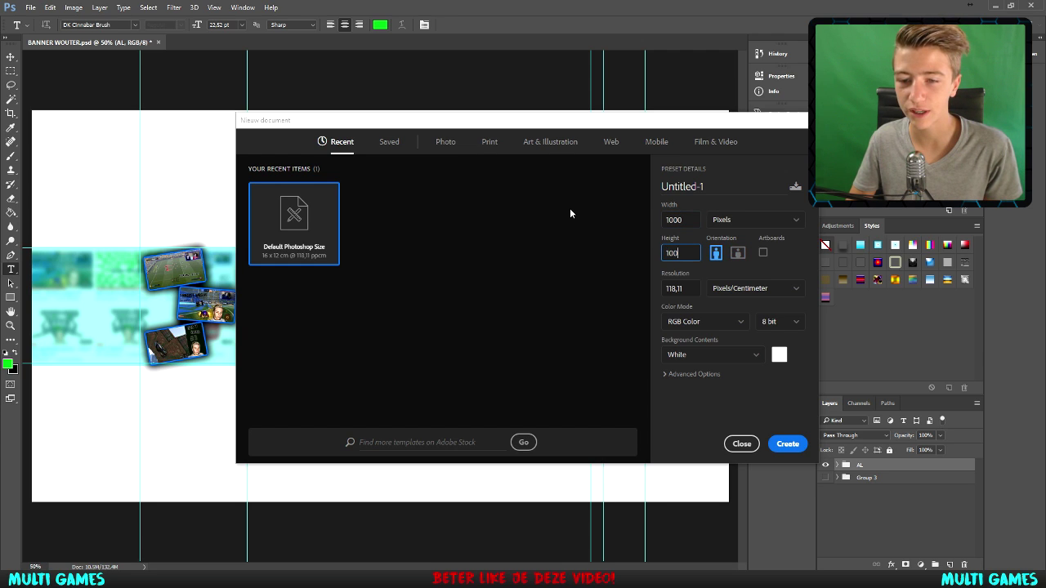
type("0")
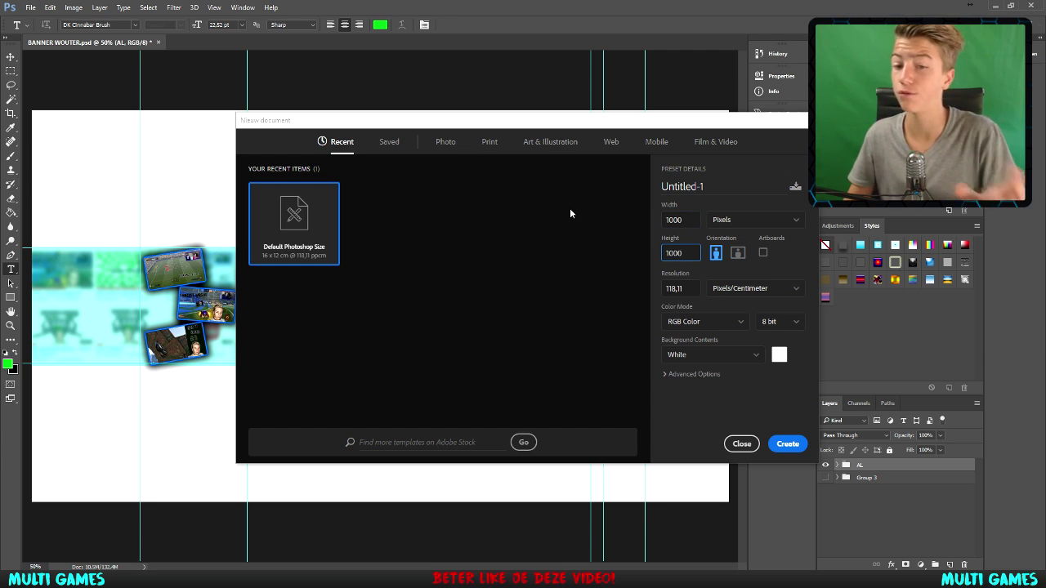
Set the resolution to 72 pixels/inch and create the document.
left_click(744, 286)
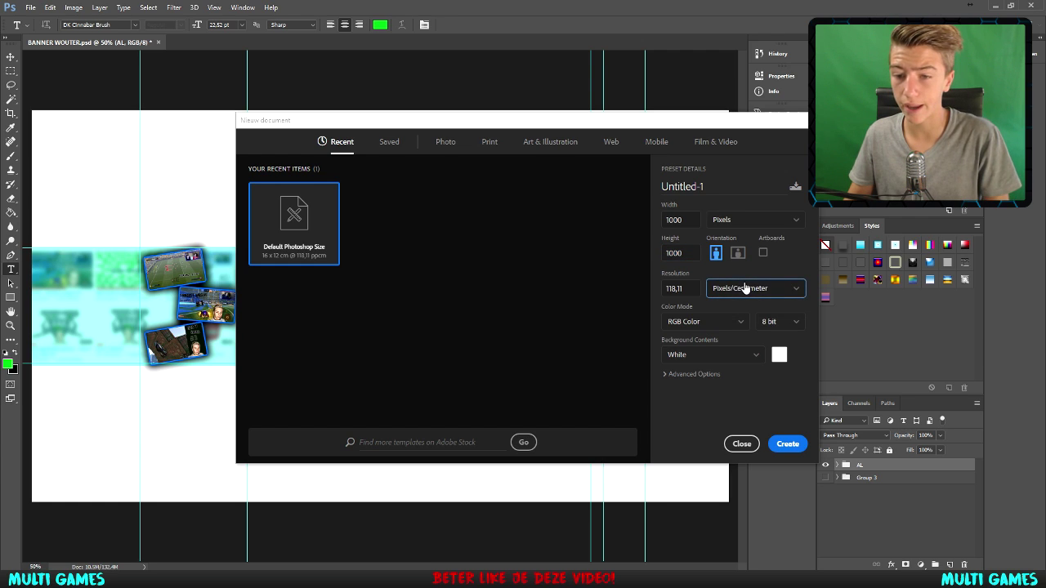
left_click(750, 287)
left_click(737, 292)
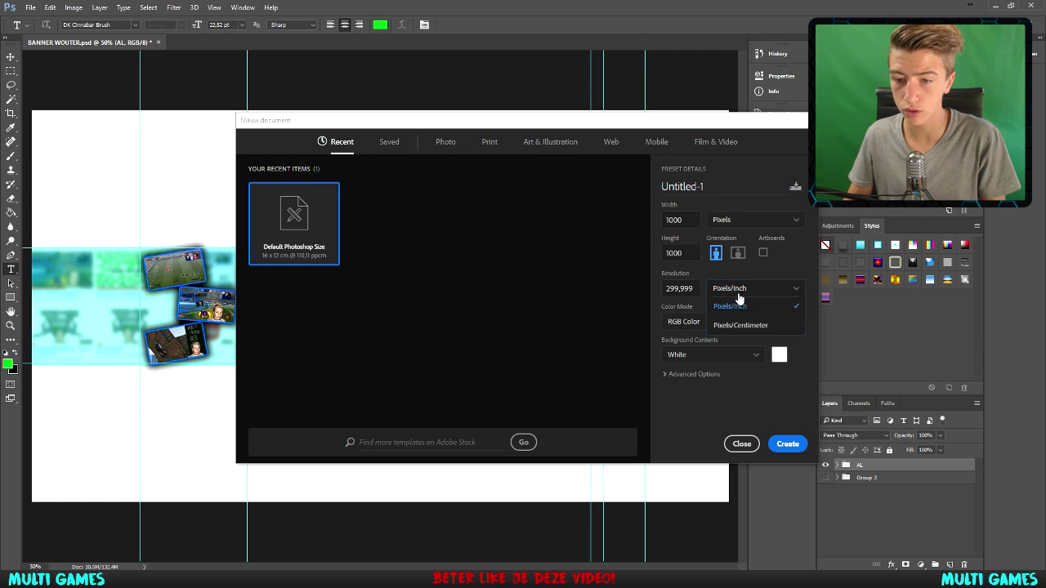
left_click(742, 307)
left_click(745, 304)
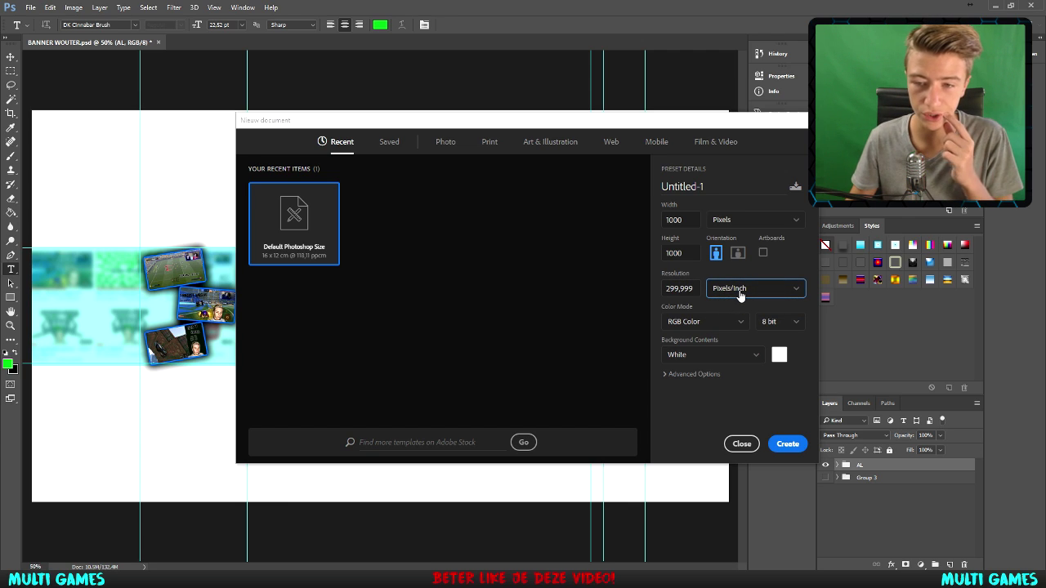
left_click(738, 292)
double_click(679, 289)
type("72")
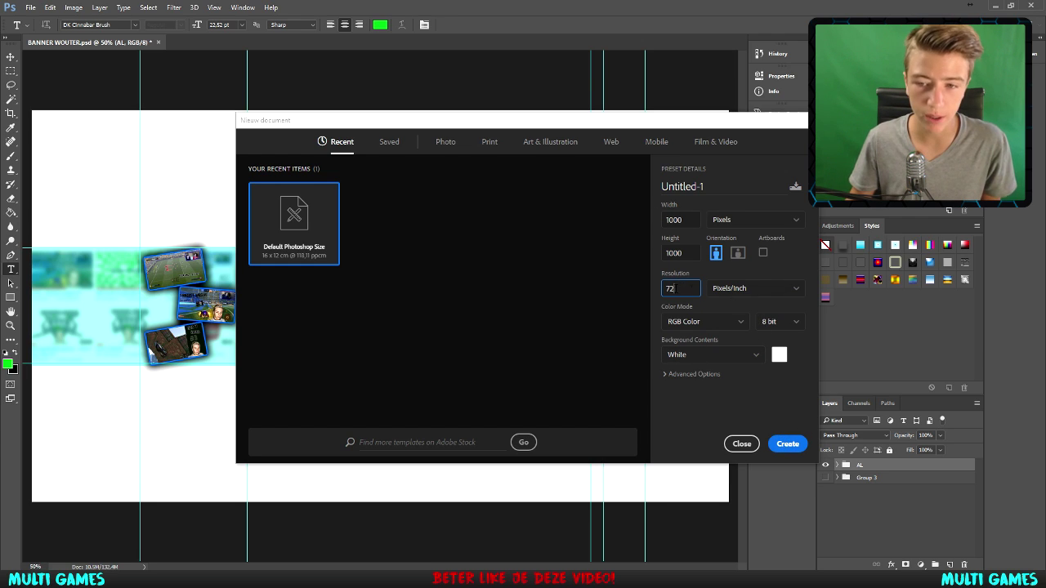
left_click(722, 296)
left_click(728, 306)
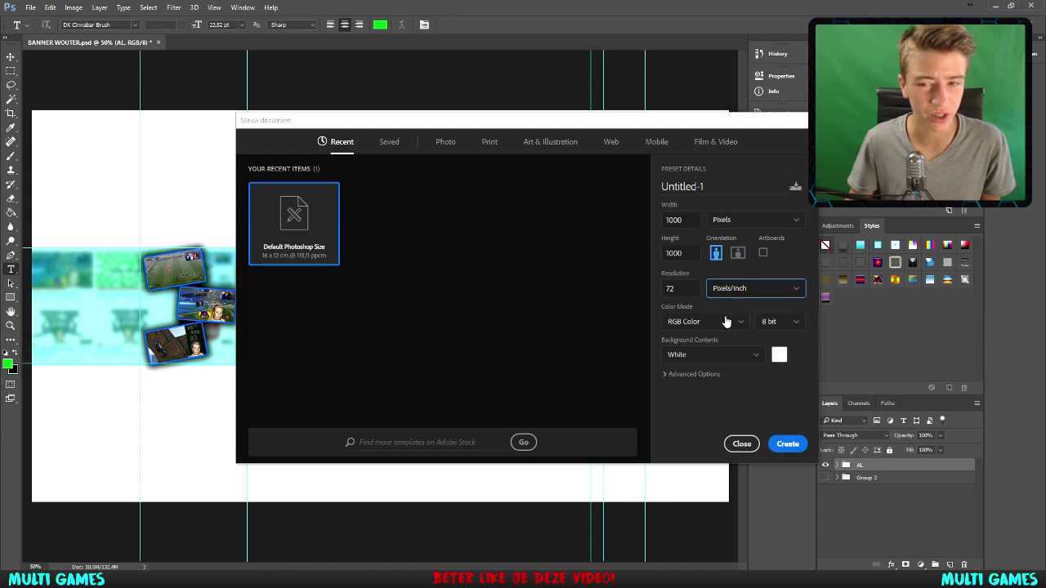
left_click(799, 448)
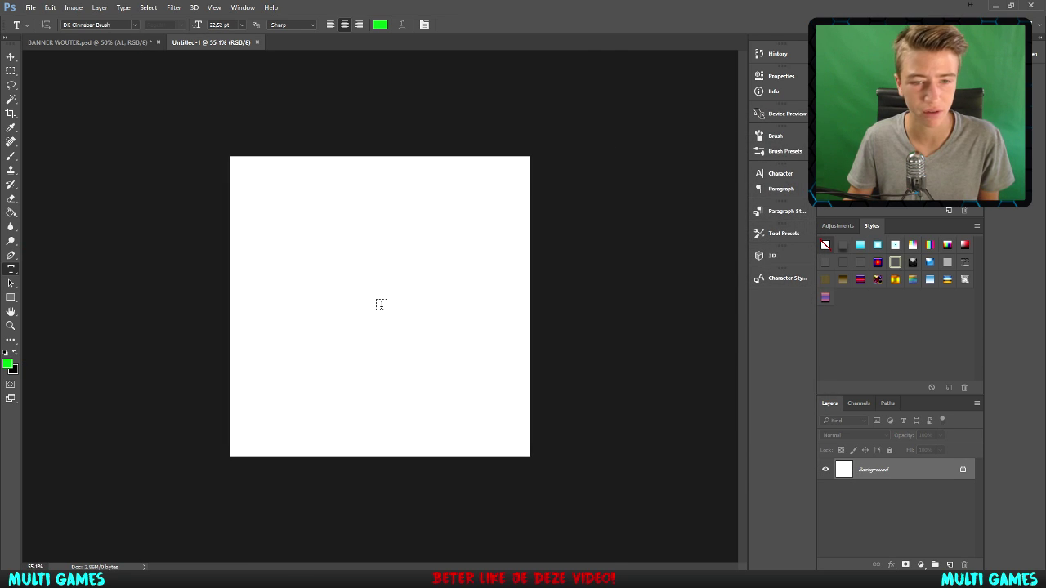
Convert the white Background to Layer 0 and delete it, leaving transparent Layer 1.
double_click(911, 474)
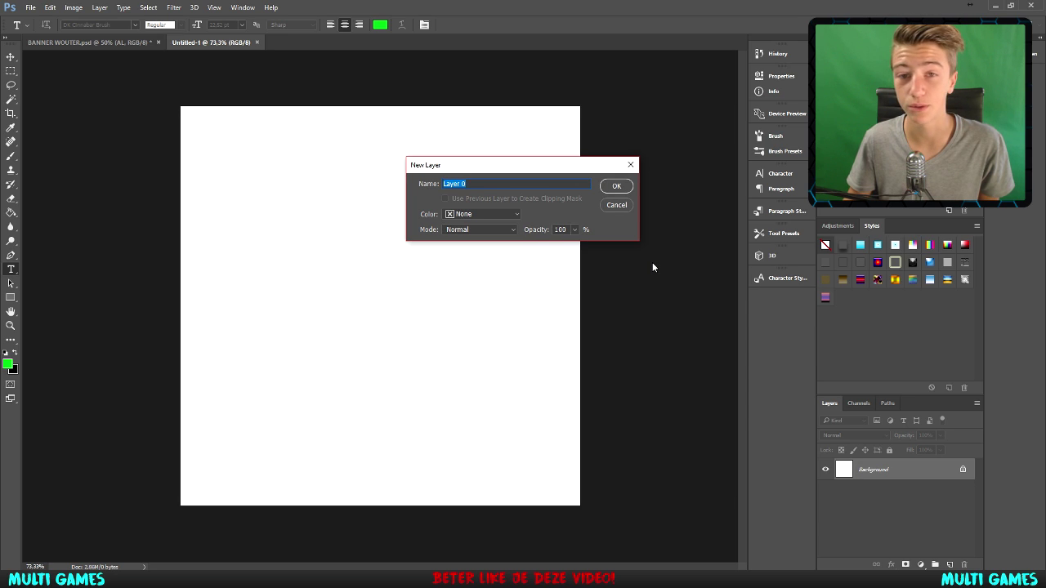
left_click(612, 187)
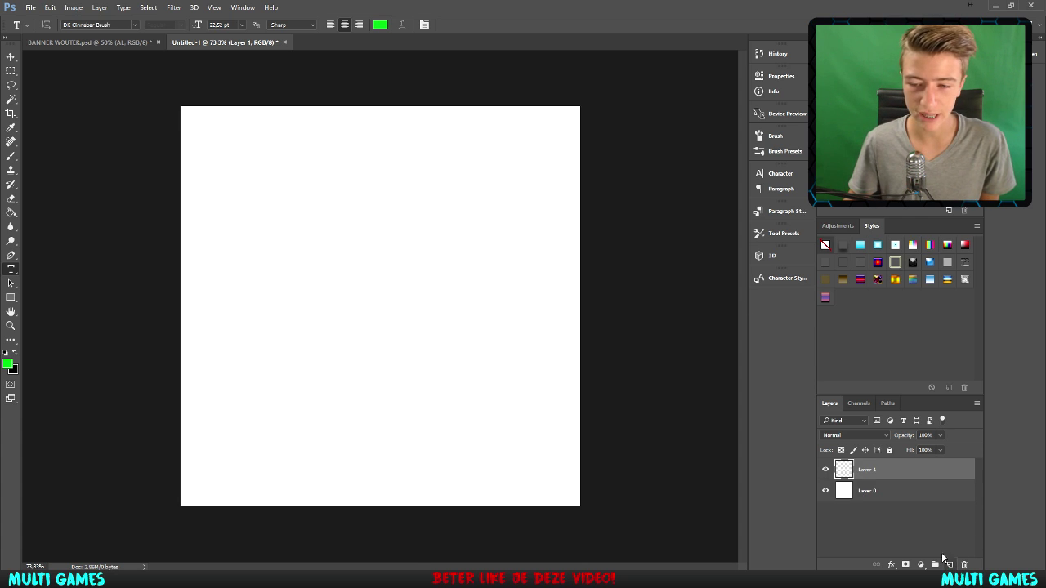
left_click(889, 495)
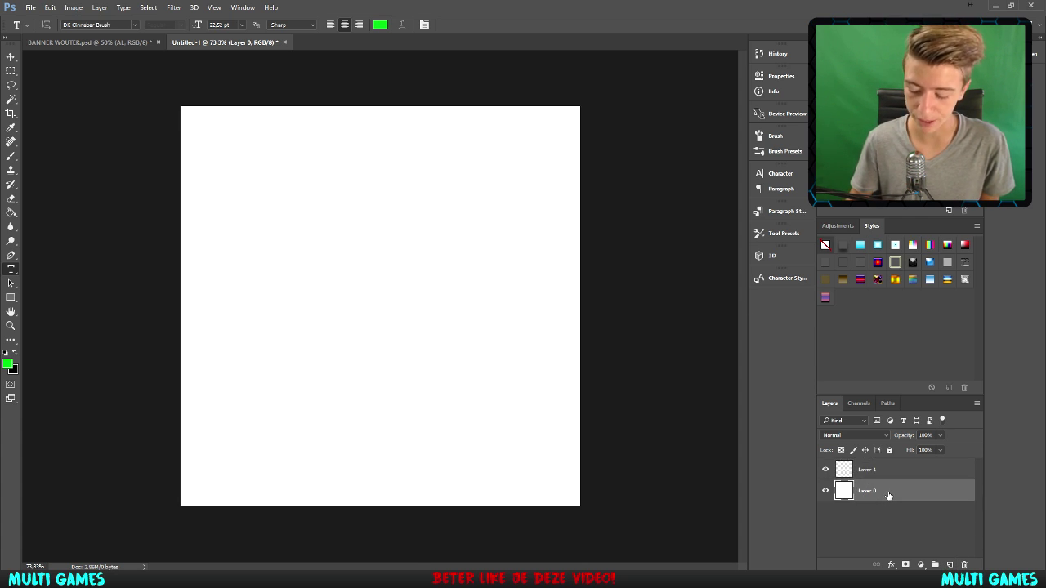
key("Delete")
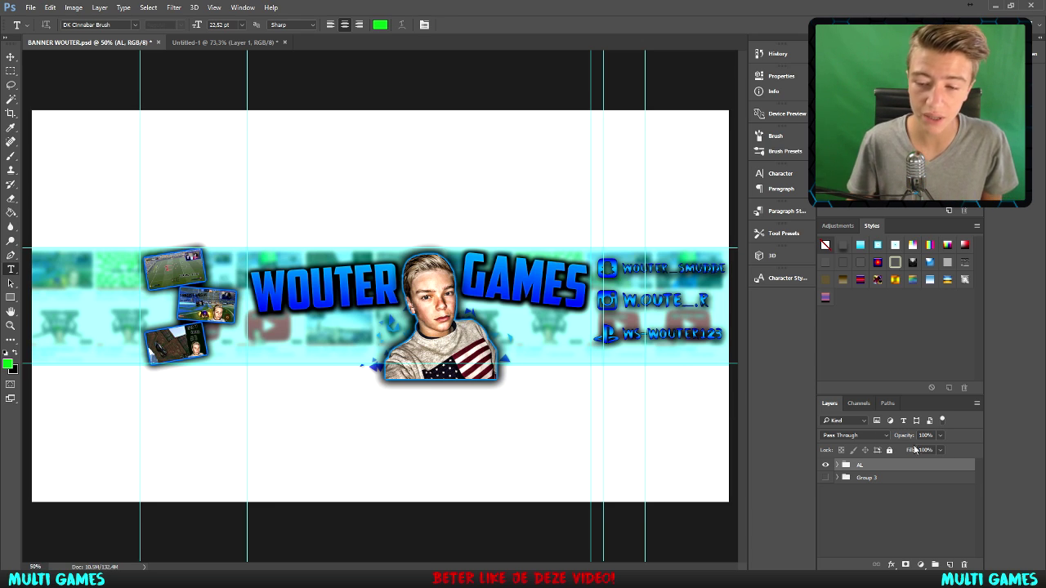
Expand the AL group and drag the Wouter portrait layer into Untitled-1.
left_click(836, 465)
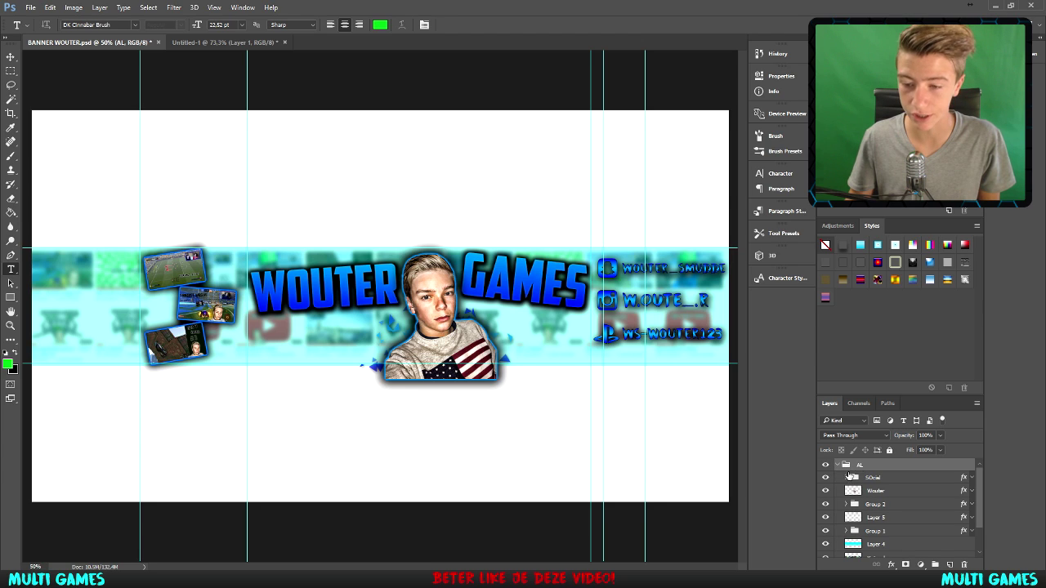
left_click(826, 491)
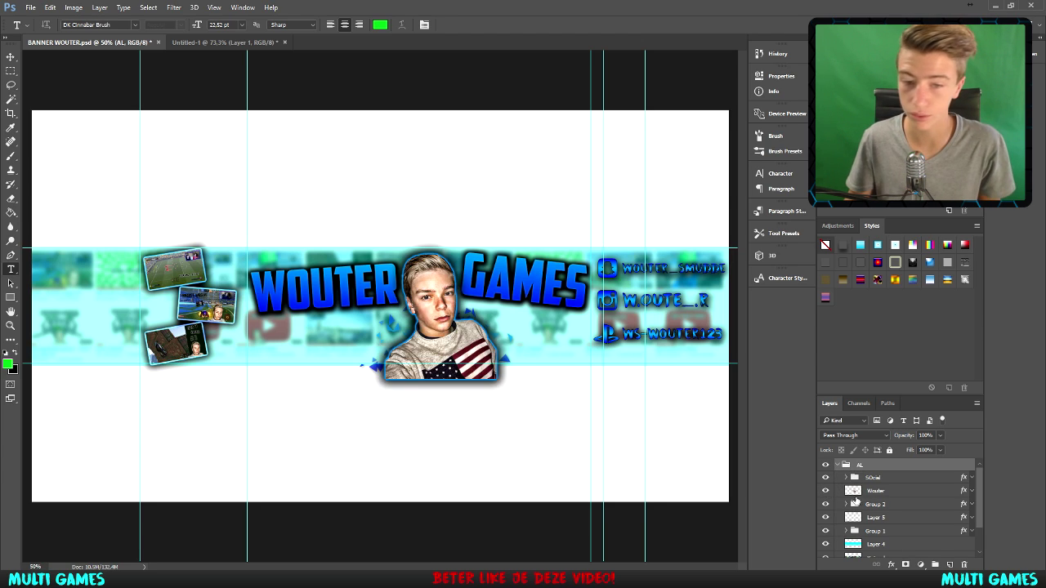
left_click(825, 491)
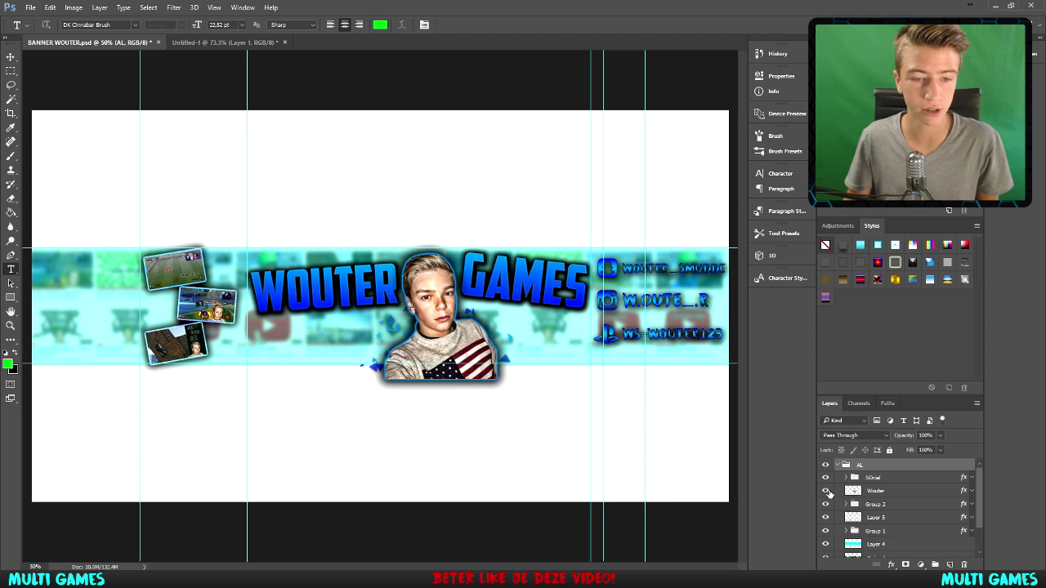
mouse_move(856, 496)
left_mouse_down()
mouse_move(251, 42)
mouse_move(857, 491)
left_mouse_up()
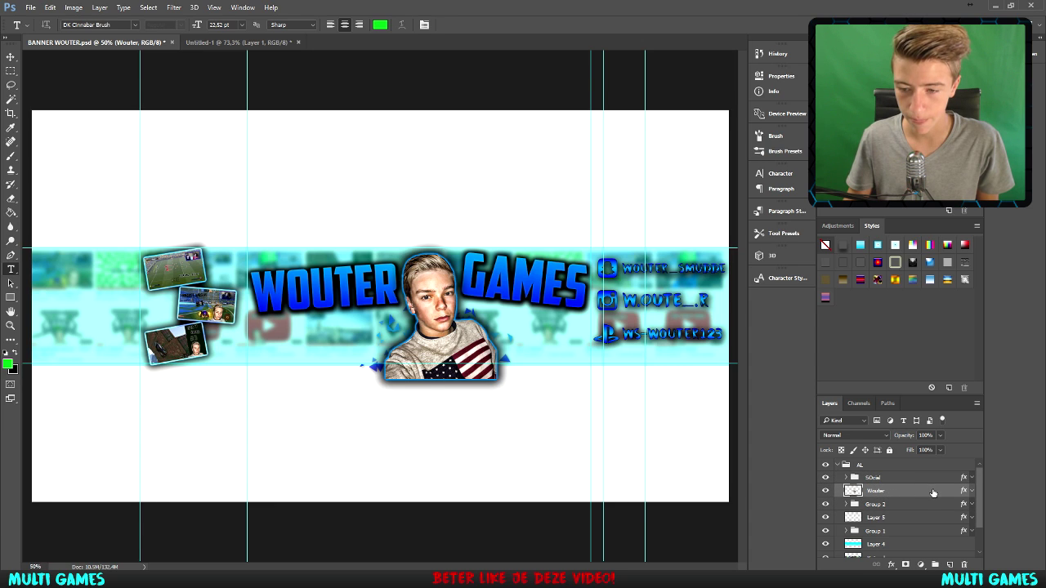
left_click_drag(933, 493, 818, 482)
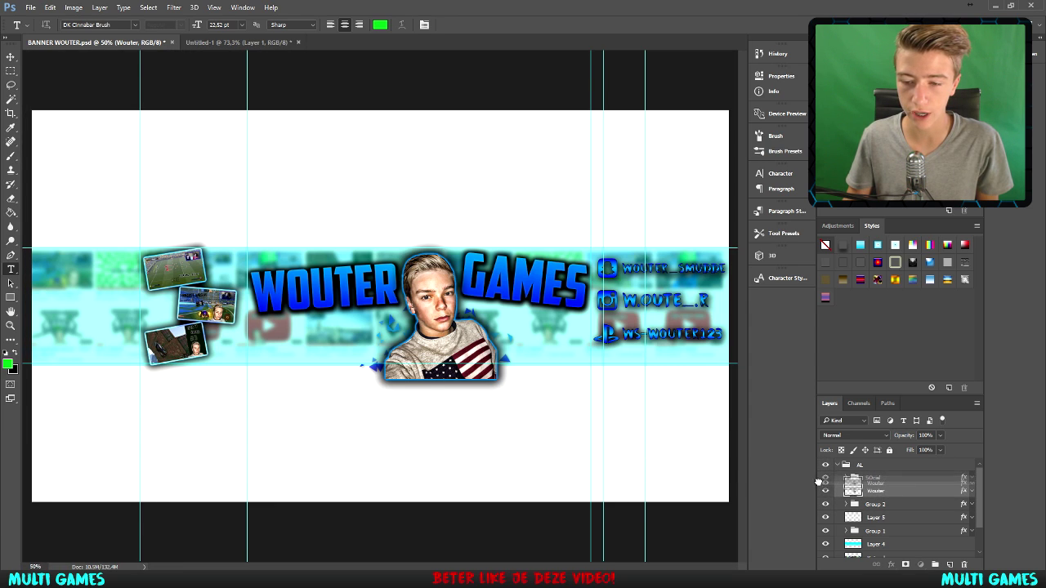
mouse_move(818, 482)
left_mouse_down()
mouse_move(292, 48)
mouse_move(399, 306)
left_mouse_up()
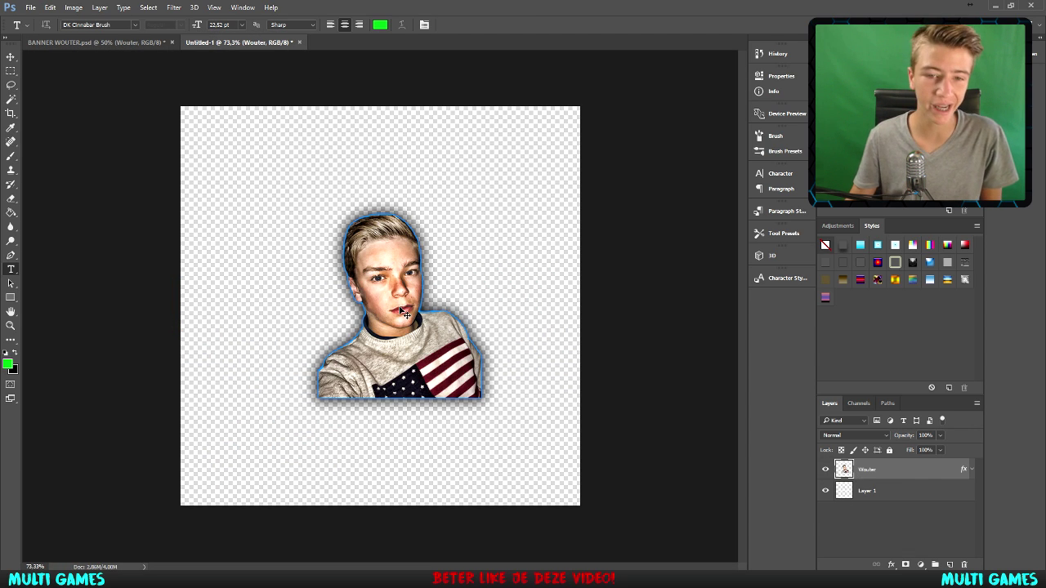
Scale the Wouter portrait up with Free Transform and shift it right and down.
key("ctrl+t")
left_click_drag(369, 241, 234, 132)
left_click_drag(343, 290, 506, 449)
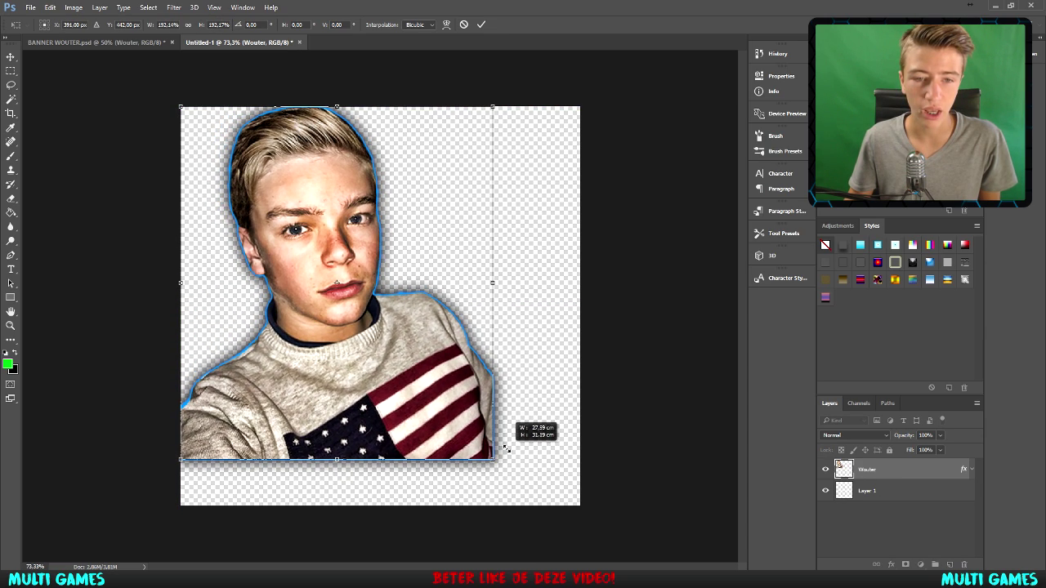
left_click_drag(449, 396, 493, 448)
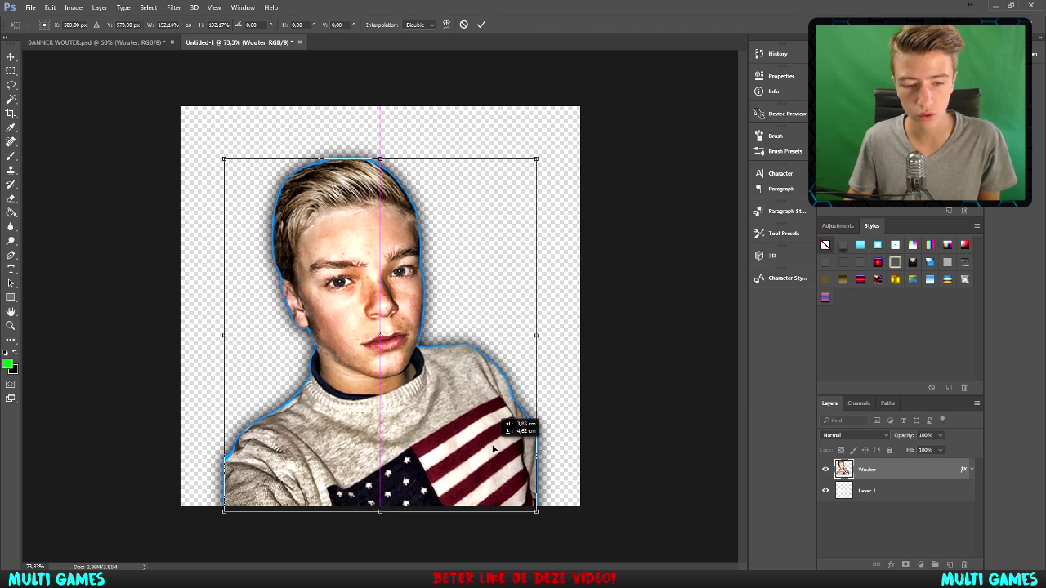
key("Return")
key("t")
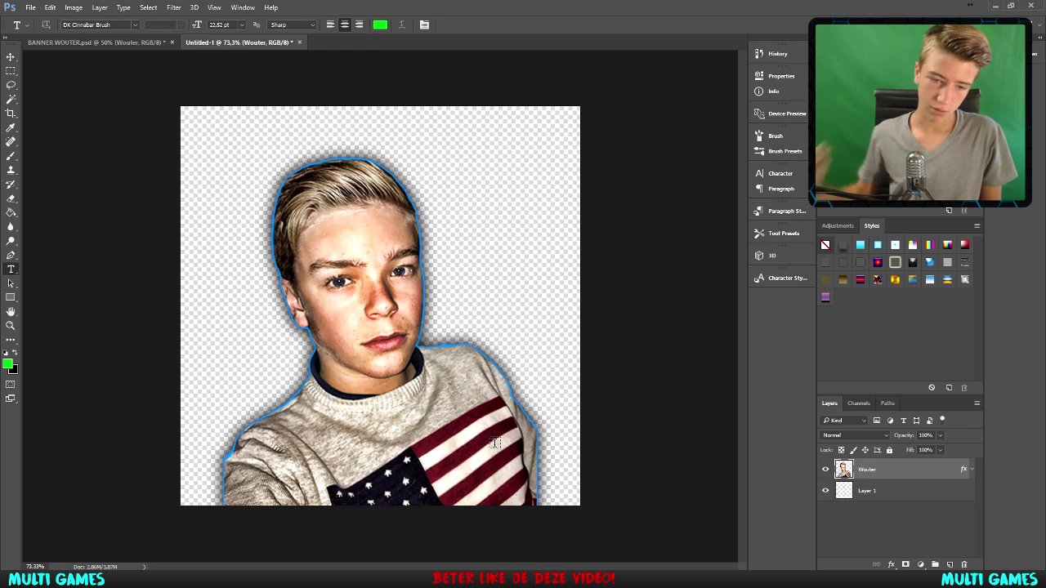
scroll(545, 439, "up", 3)
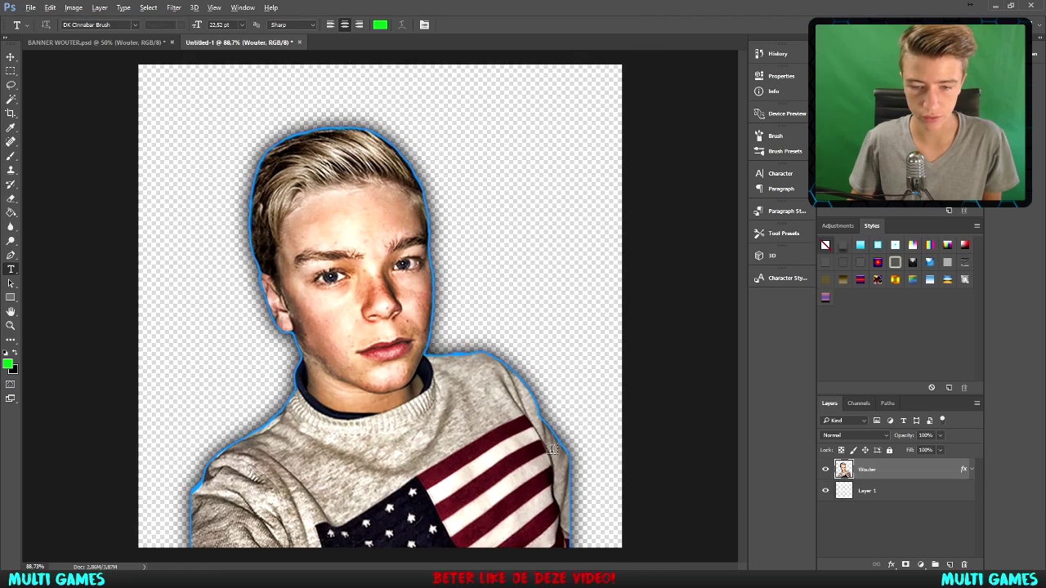
scroll(572, 457, "up", 3)
scroll(588, 470, "up", 3)
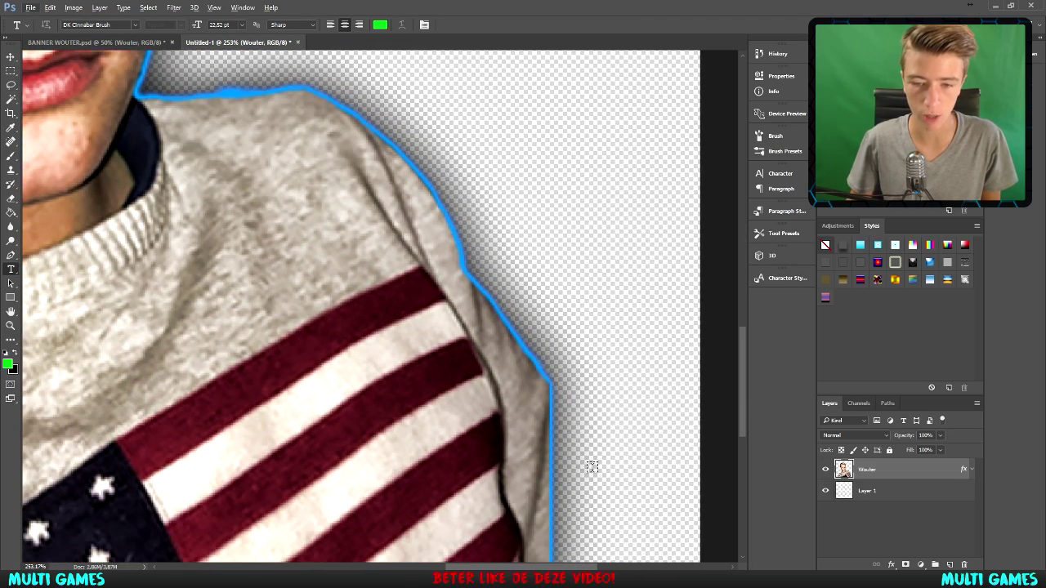
scroll(542, 424, "down", 5)
scroll(458, 392, "down", 4)
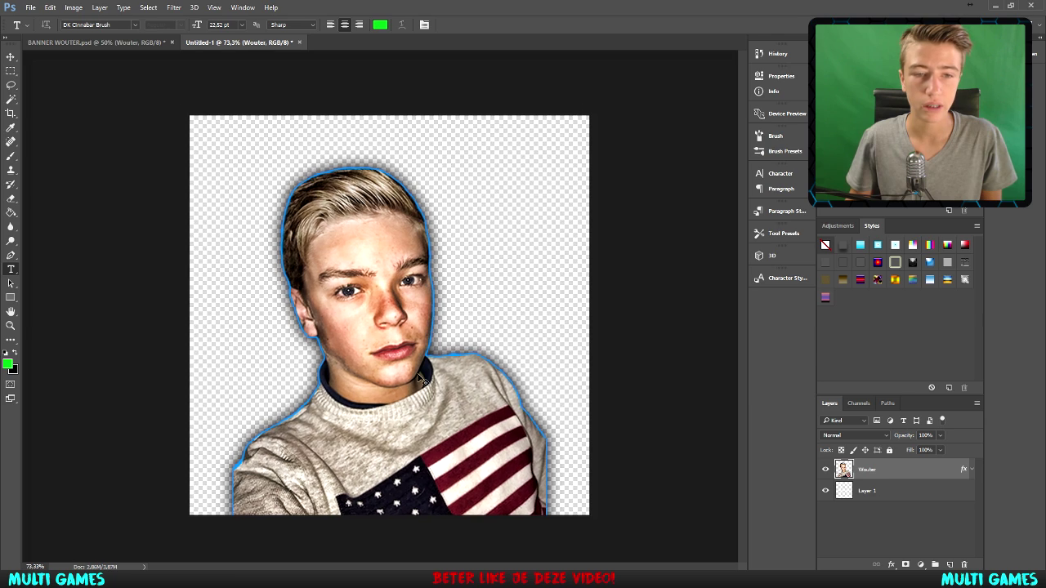
Enlarge the portrait further so its shoulders reach the bottom and sides.
key("ctrl+t")
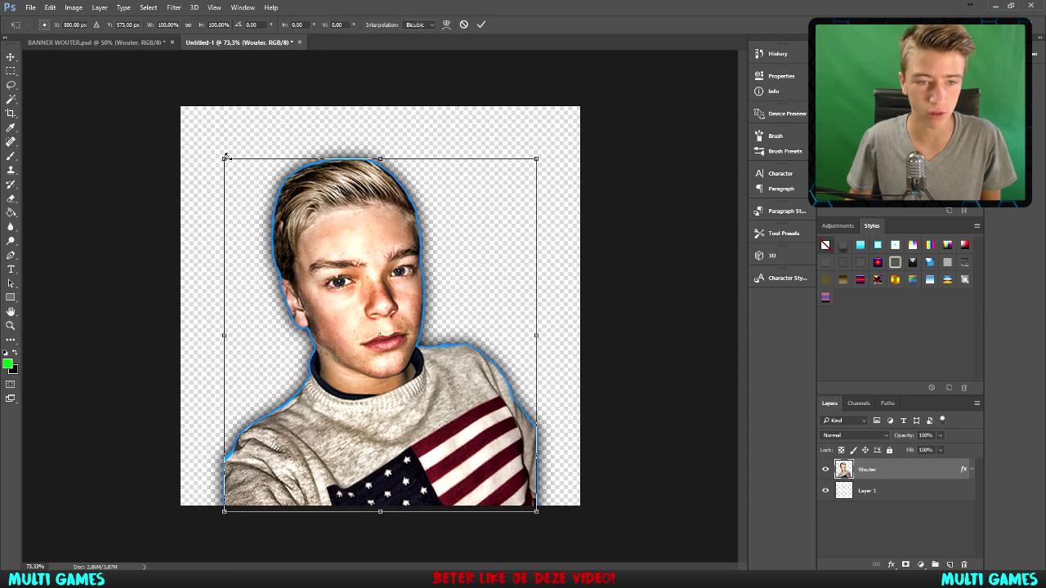
left_click_drag(225, 158, 128, 88)
left_click_drag(302, 137, 332, 149)
key("Return")
key("ctrl+minus")
key("ctrl+t")
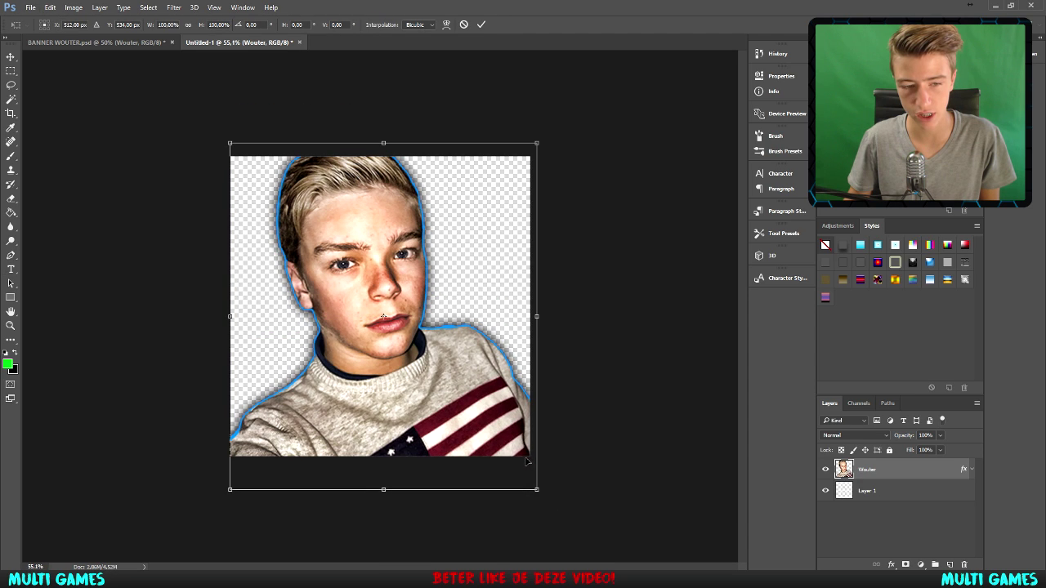
left_click_drag(538, 490, 535, 485)
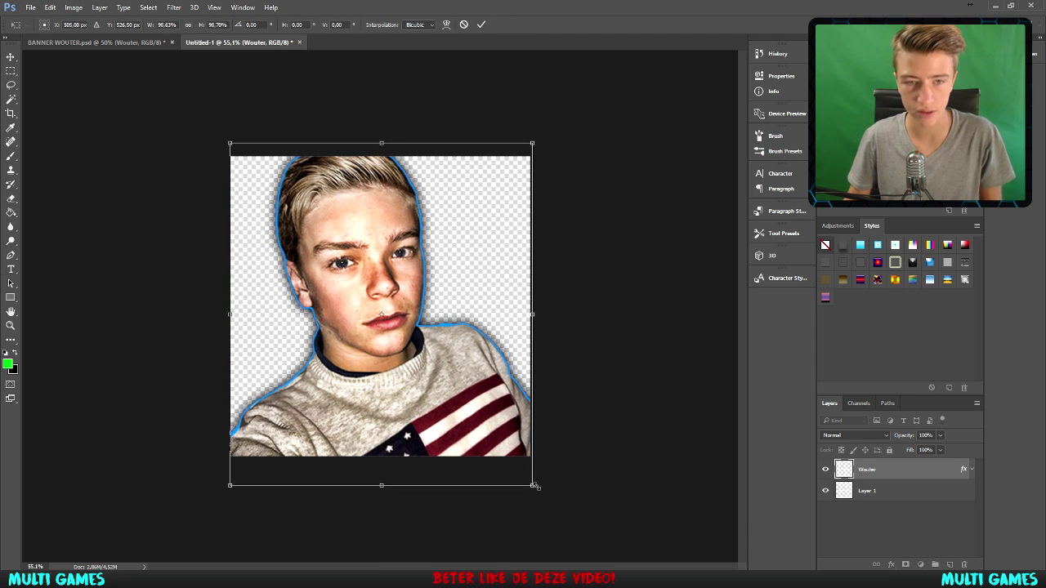
key("Return")
scroll(417, 327, "down", 2)
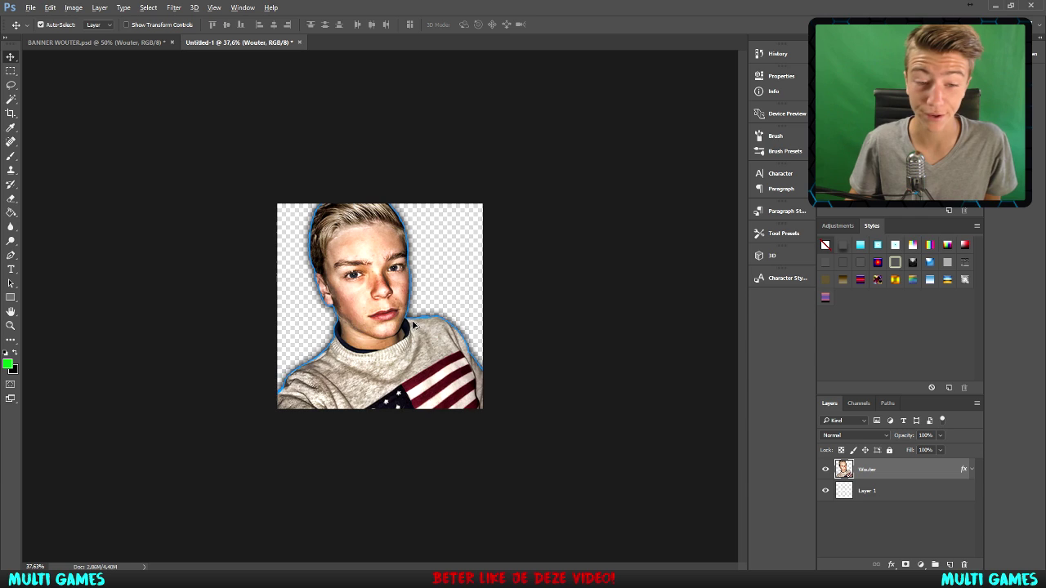
scroll(417, 327, "up", 5)
scroll(414, 325, "up", 1)
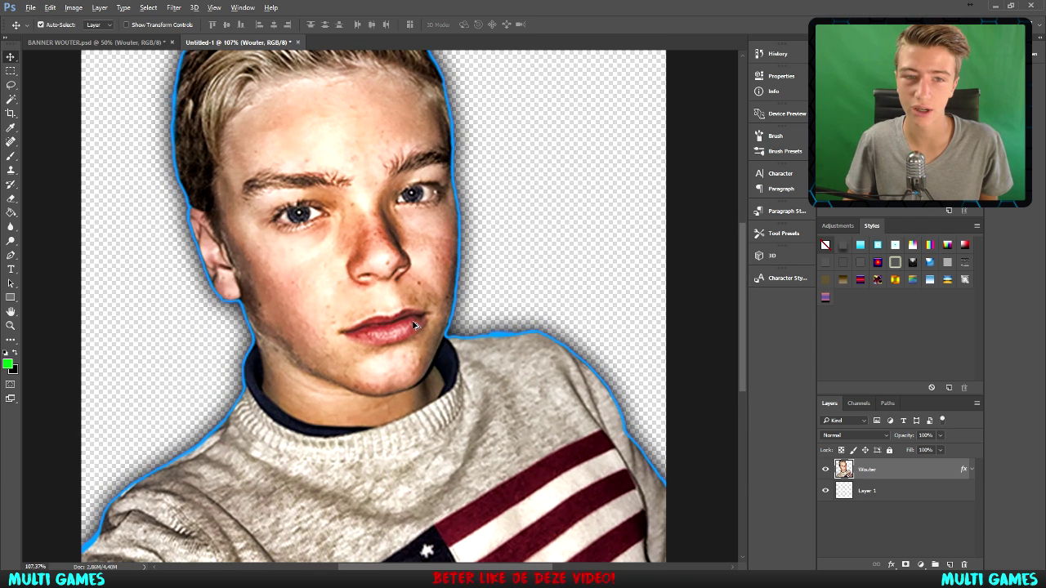
scroll(414, 325, "down", 2)
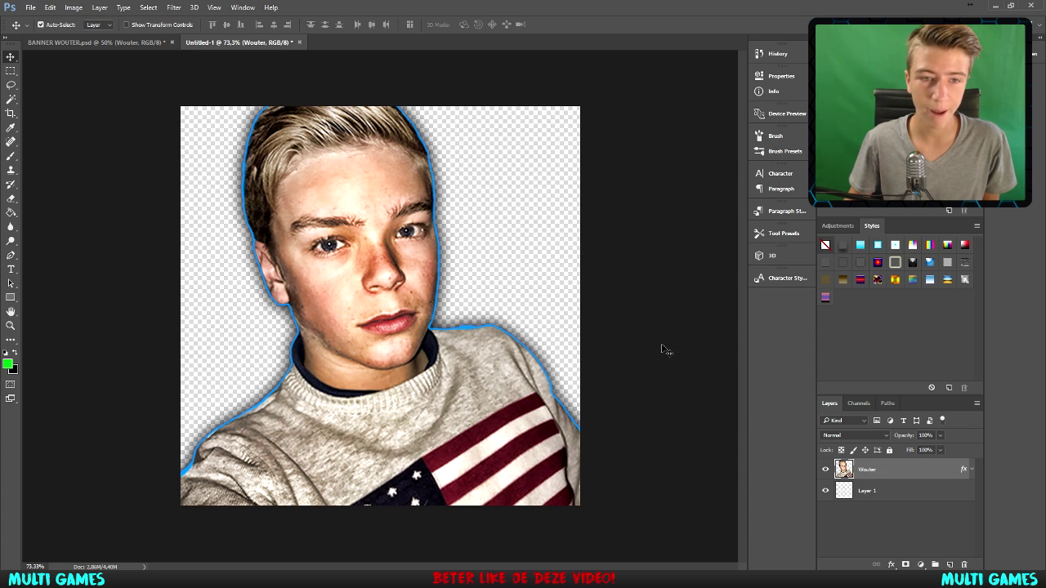
left_click(118, 45)
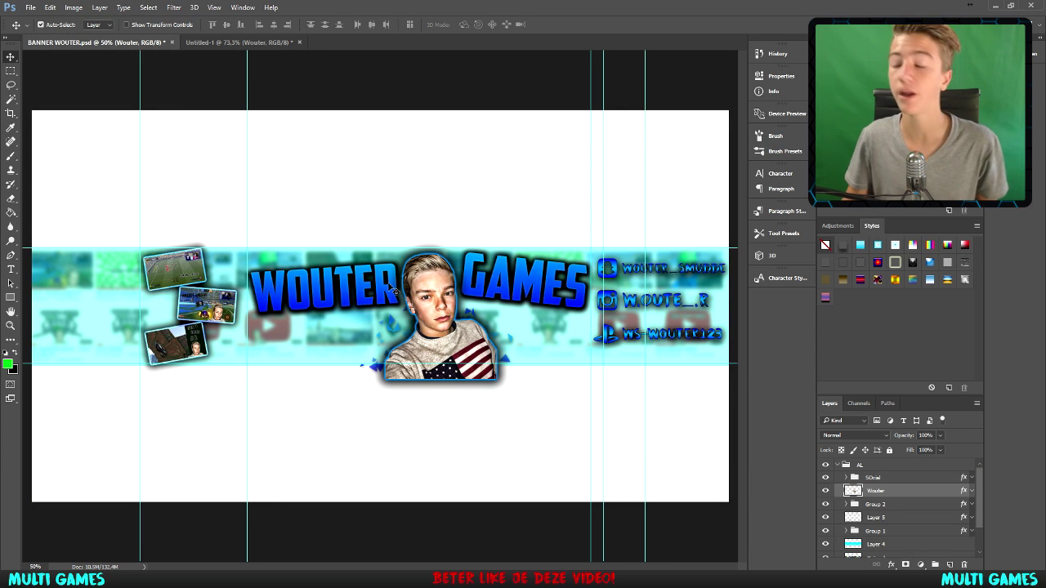
left_click(226, 42)
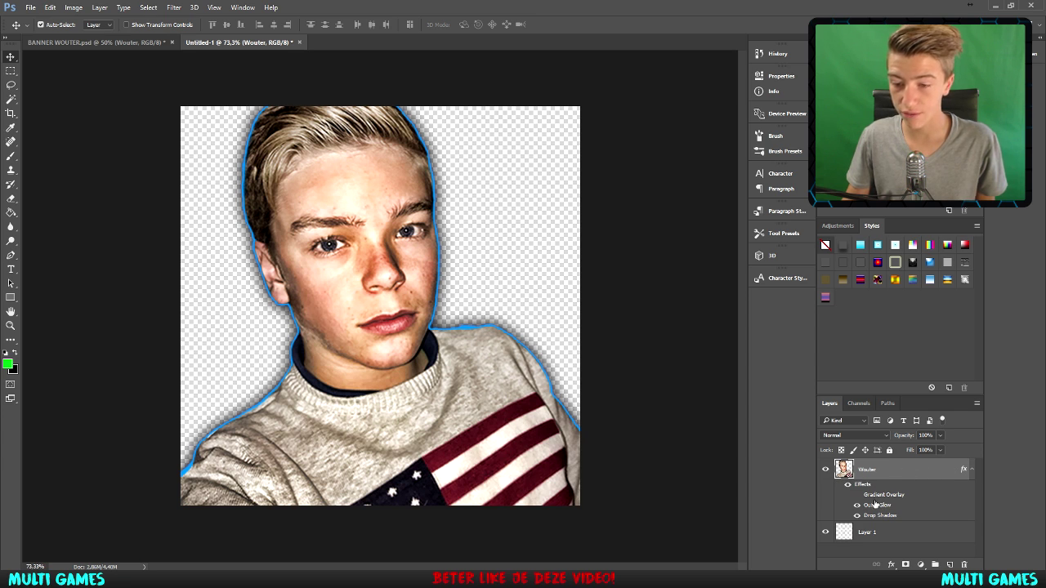
Adjust the portrait's Outer Glow spread and Drop Shadow distance, with shadow size 65.
double_click(901, 470)
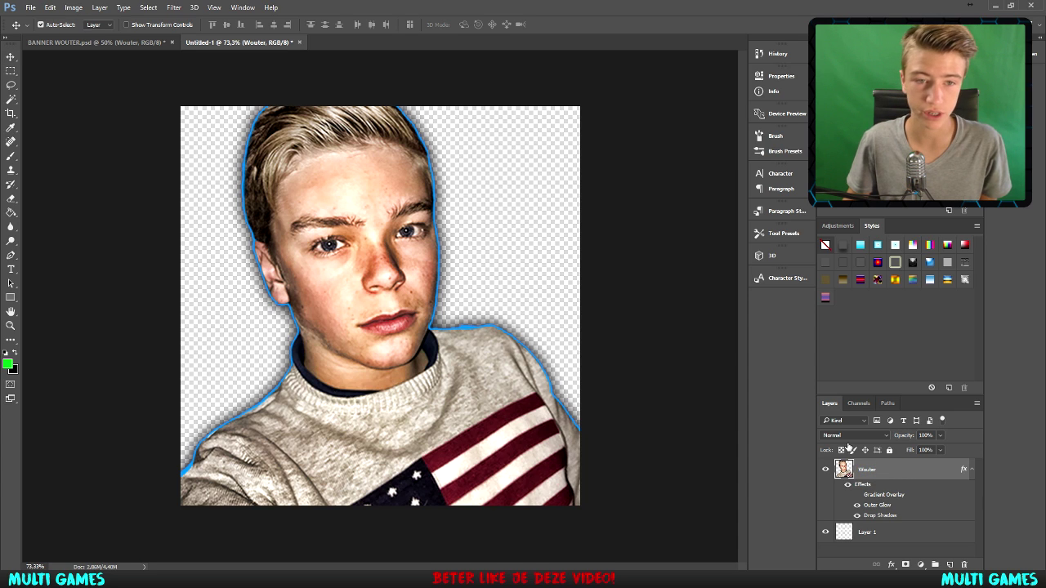
left_click_drag(460, 111, 672, 130)
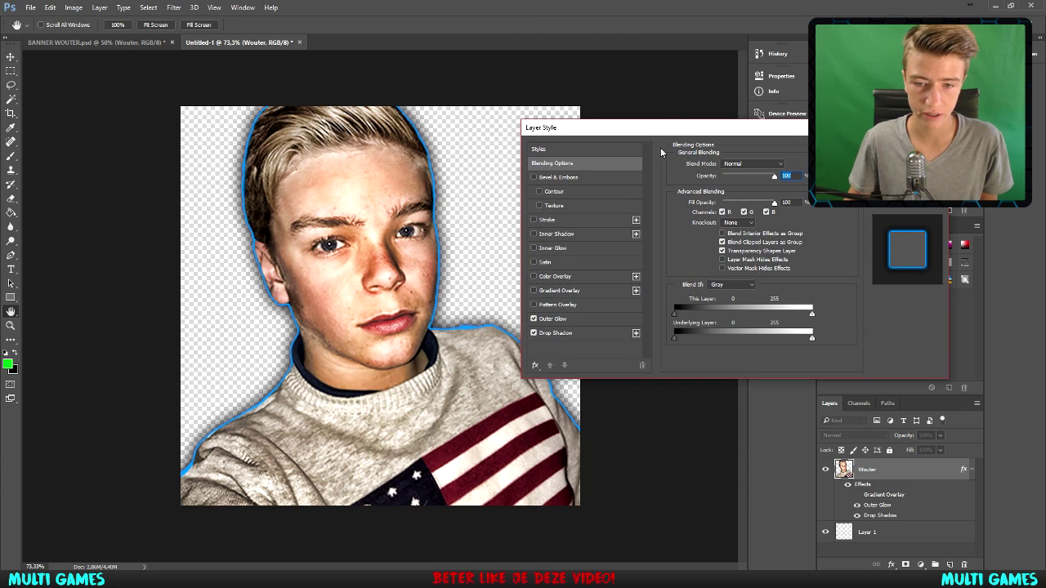
left_click(557, 319)
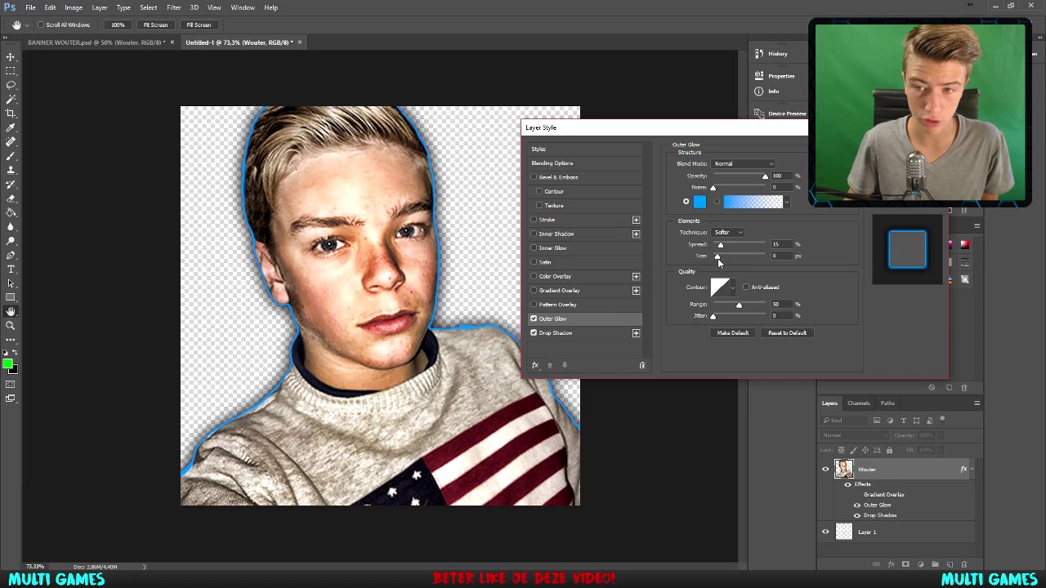
mouse_move(720, 247)
left_mouse_down()
mouse_move(742, 245)
mouse_move(719, 247)
left_mouse_up()
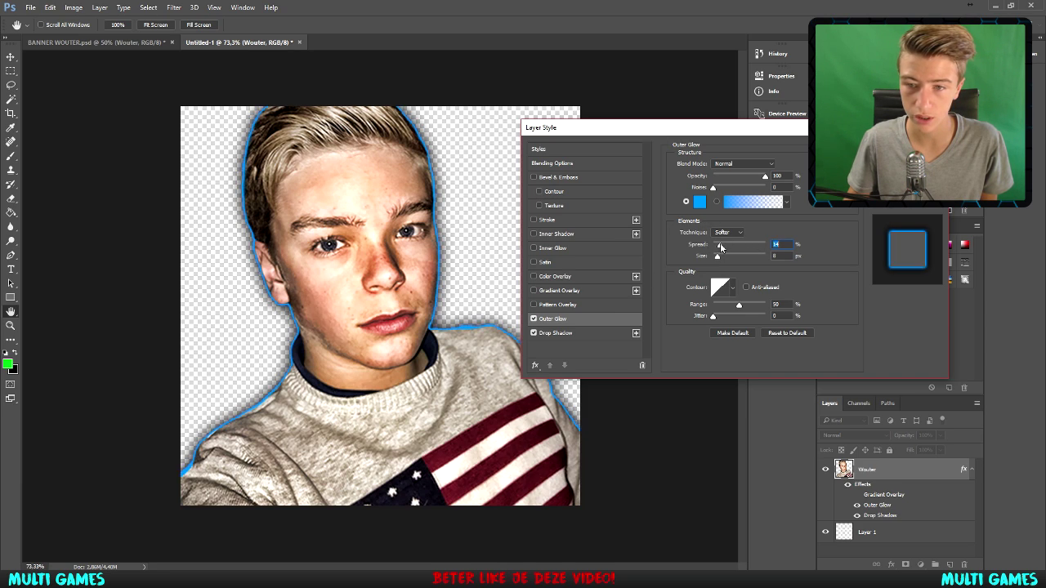
left_click_drag(719, 258, 718, 247)
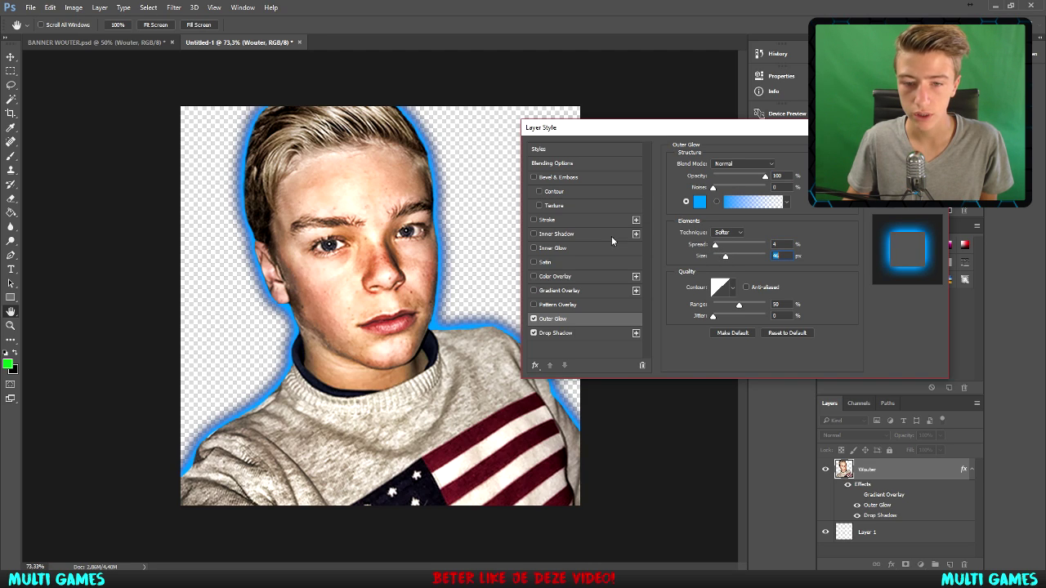
left_click(546, 334)
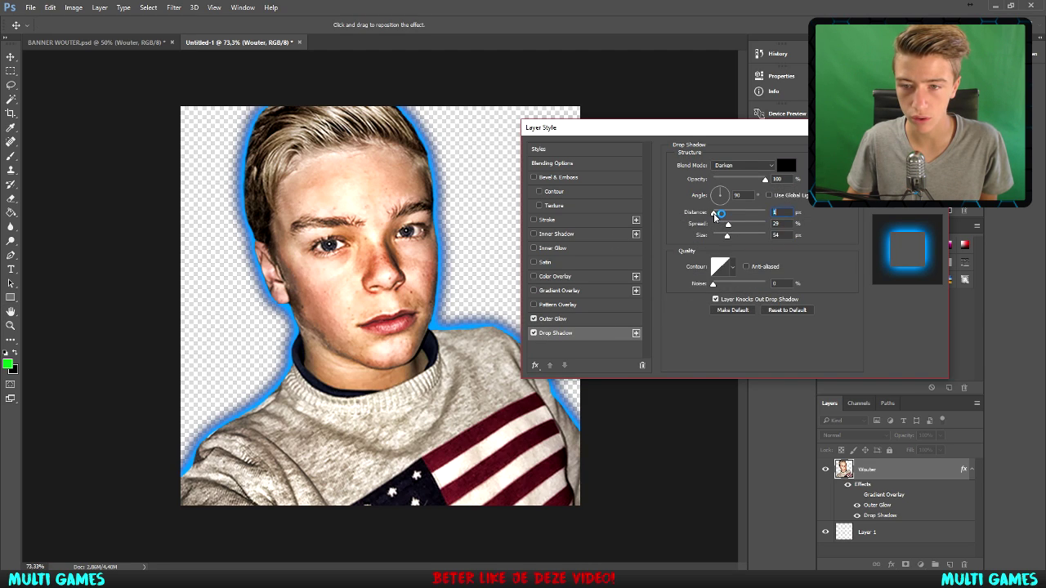
mouse_move(714, 215)
left_mouse_down()
mouse_move(737, 211)
mouse_move(699, 184)
left_mouse_up()
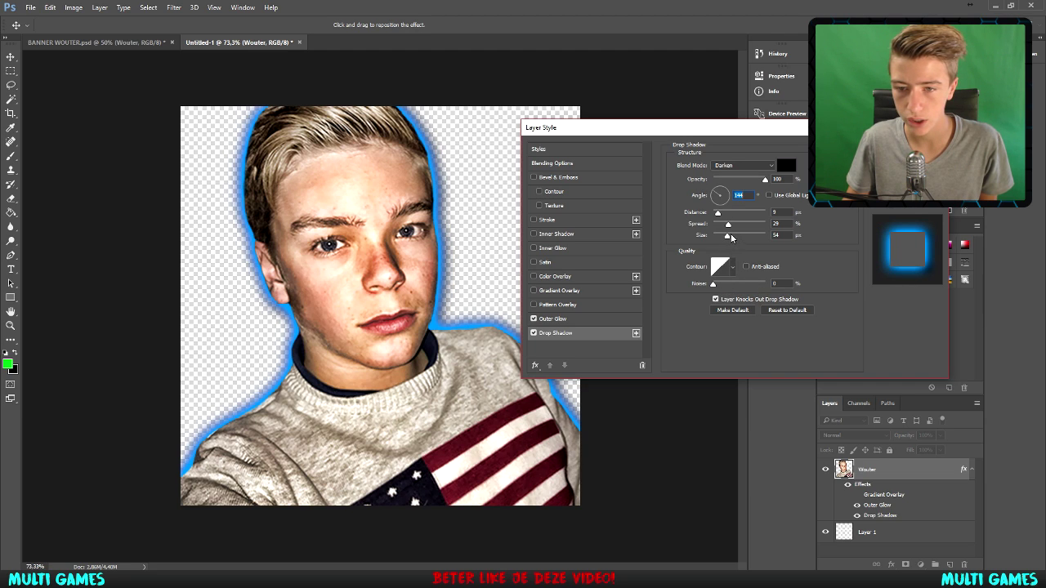
left_click_drag(727, 235, 734, 236)
type("65")
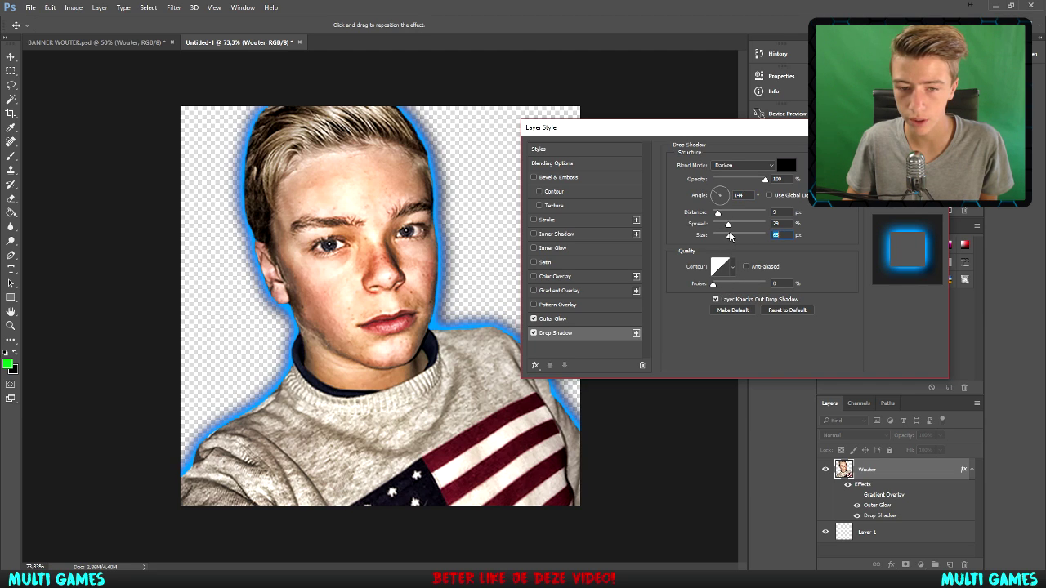
key("Return")
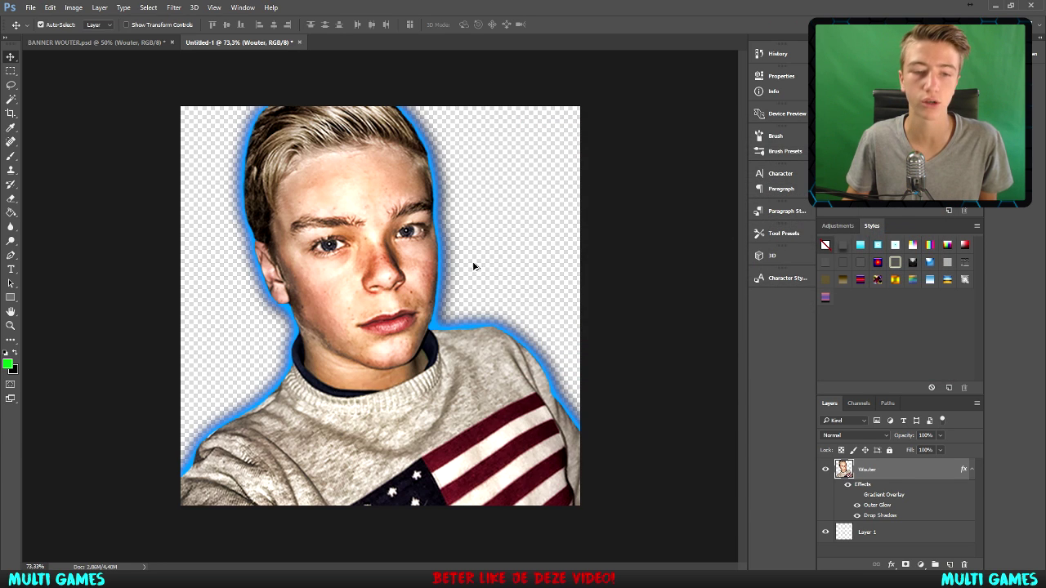
Thin the portrait's blue outer glow to 23 px.
scroll(465, 274, "down", 1)
scroll(460, 282, "up", 2)
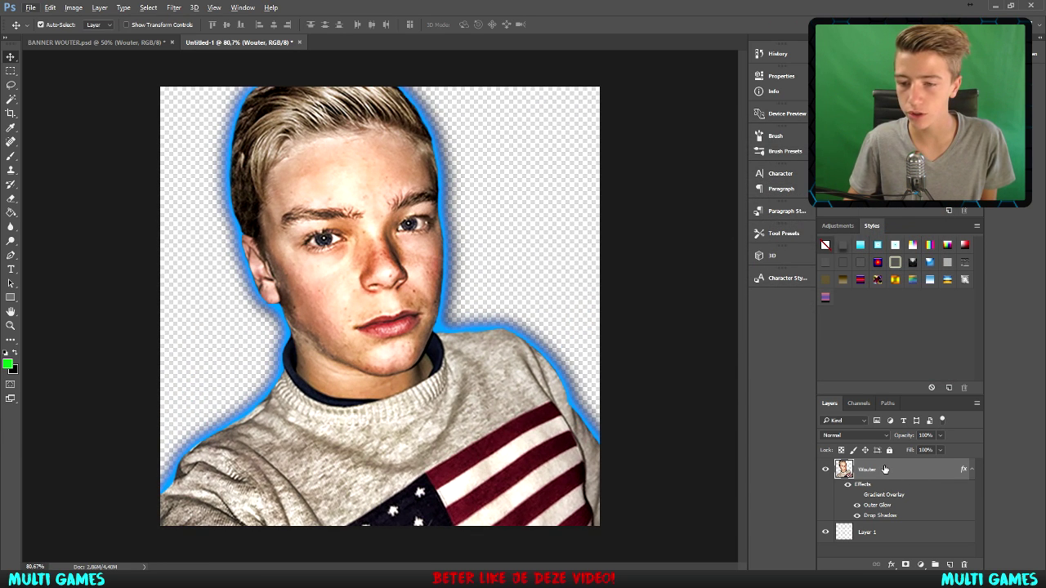
double_click(885, 469)
left_click(552, 318)
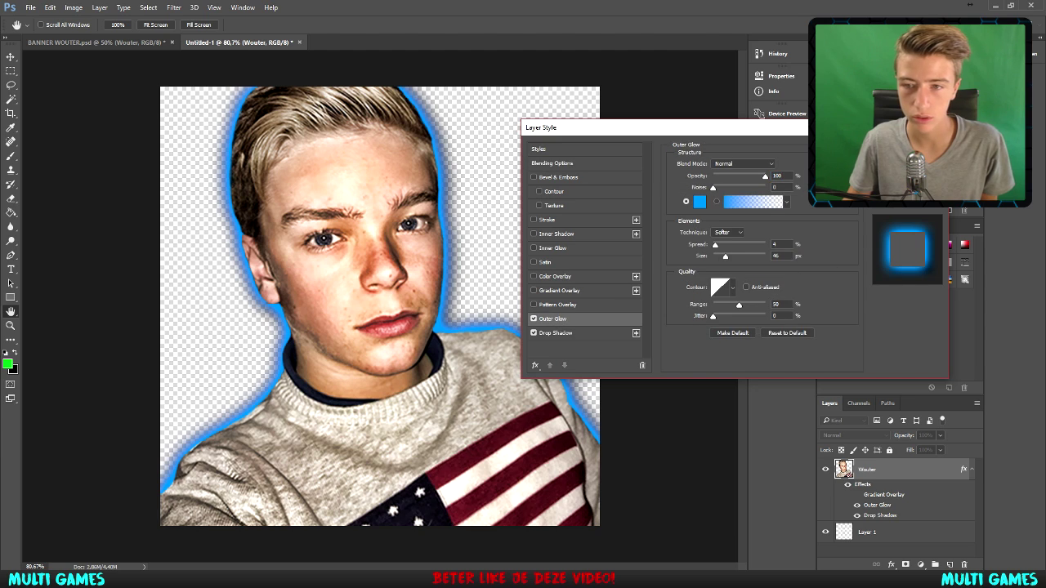
left_click_drag(732, 256, 725, 258)
key("Return")
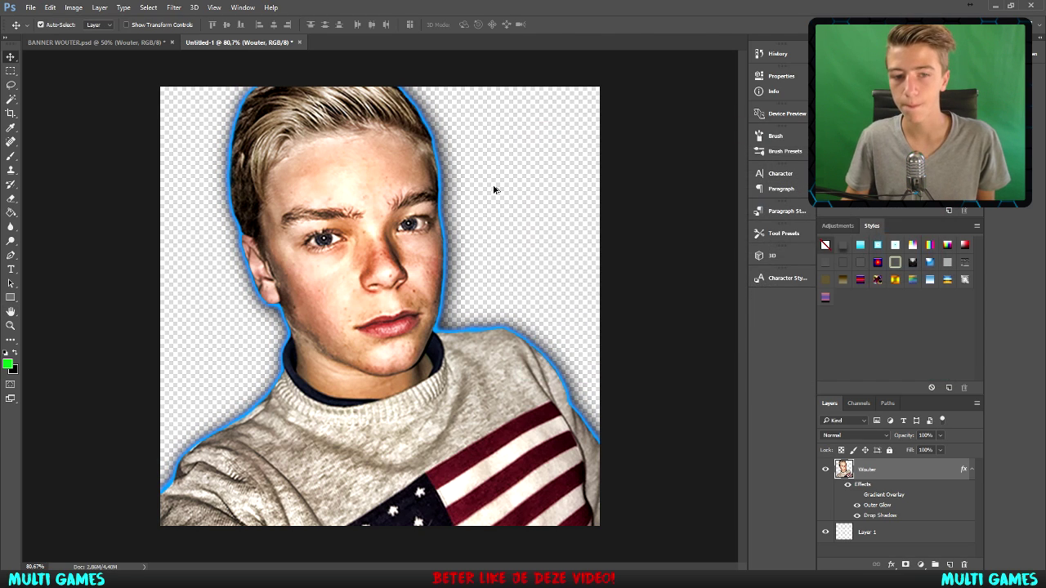
scroll(379, 306, "down", 1)
scroll(379, 307, "up", 1)
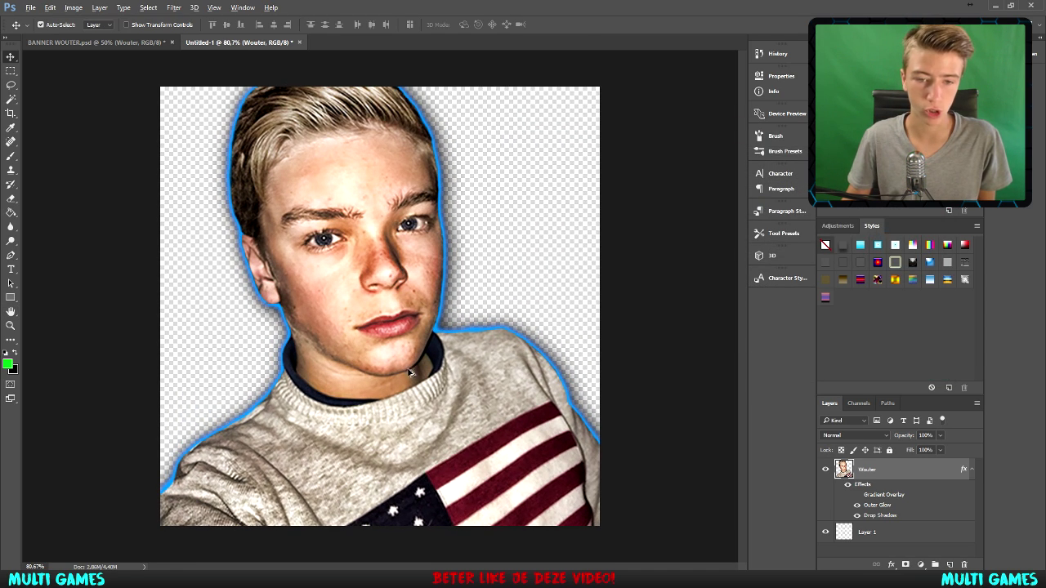
scroll(312, 220, "down", 1)
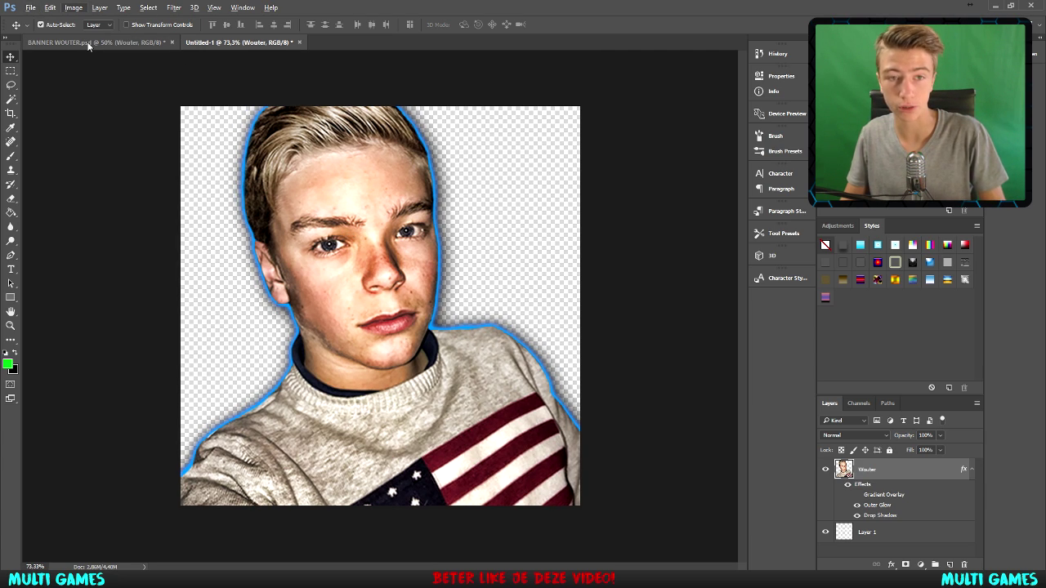
Hide the portrait and copy the GAMES and WOUTER title layers from the banner.
key("ctrl+comma")
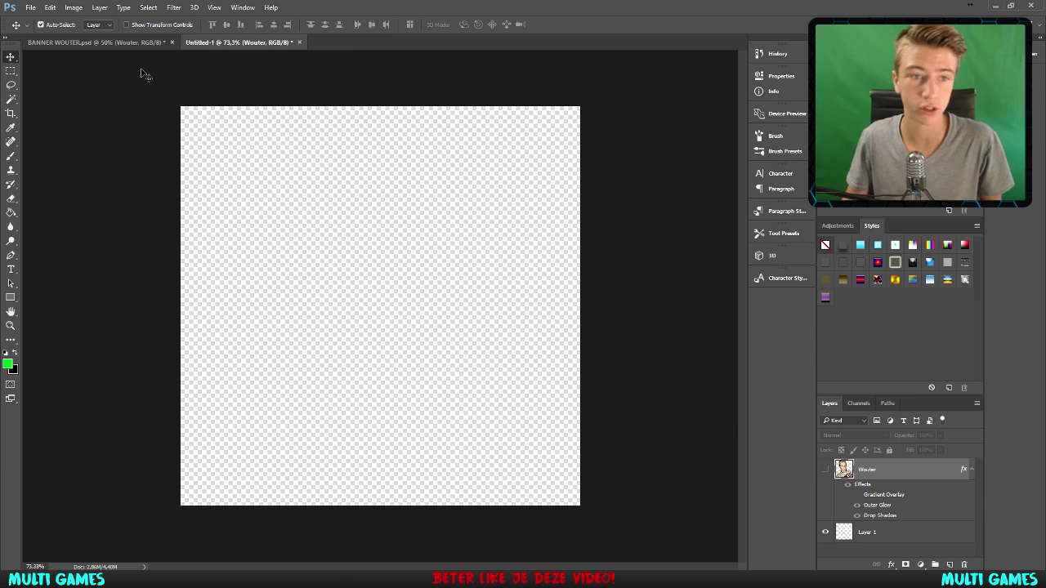
left_click(122, 42)
scroll(878, 504, "down", 2)
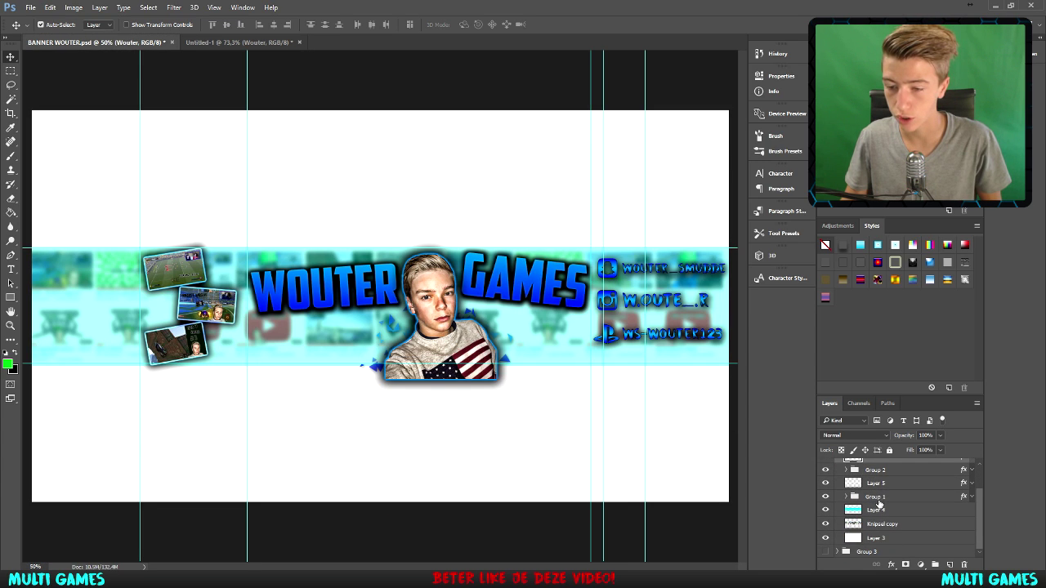
scroll(839, 485, "up", 1)
left_click(836, 510)
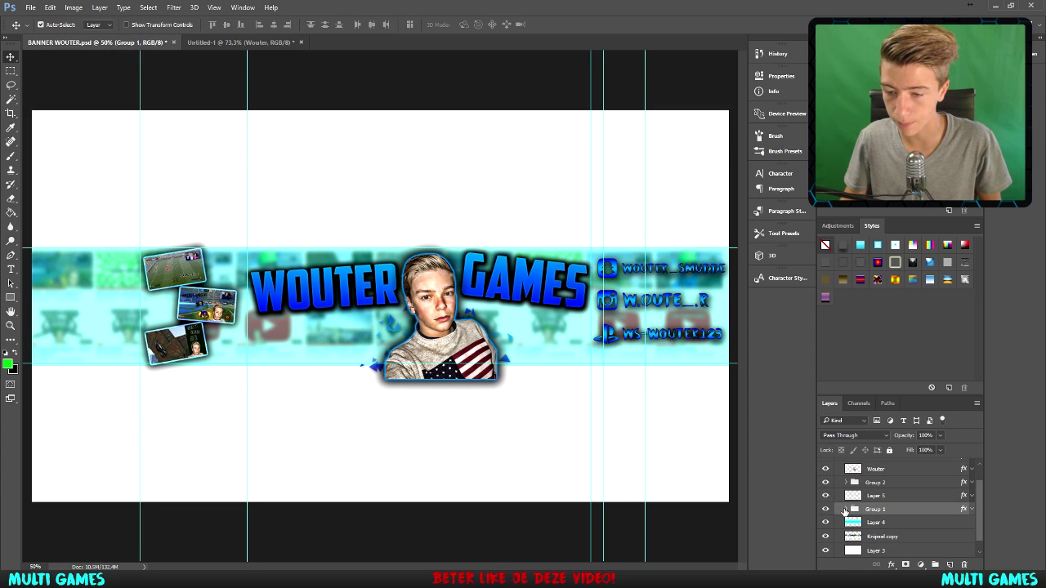
left_click(845, 509)
left_click(883, 522)
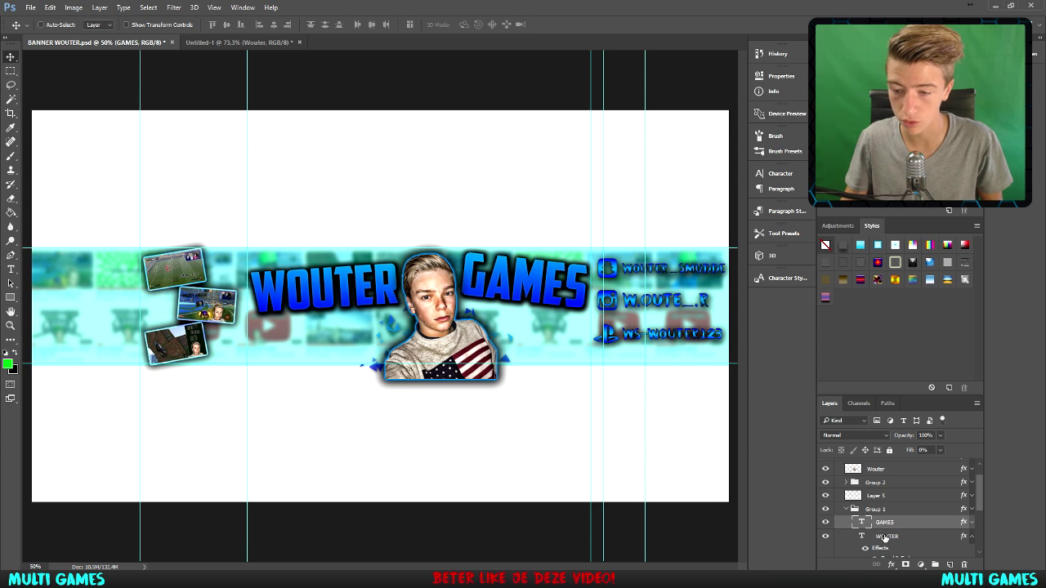
mouse_move(887, 536)
left_mouse_down()
mouse_move(208, 42)
mouse_move(381, 329)
left_mouse_up()
Enlarge, tilt and move the WOUTER text toward the top of the canvas.
left_click(886, 490)
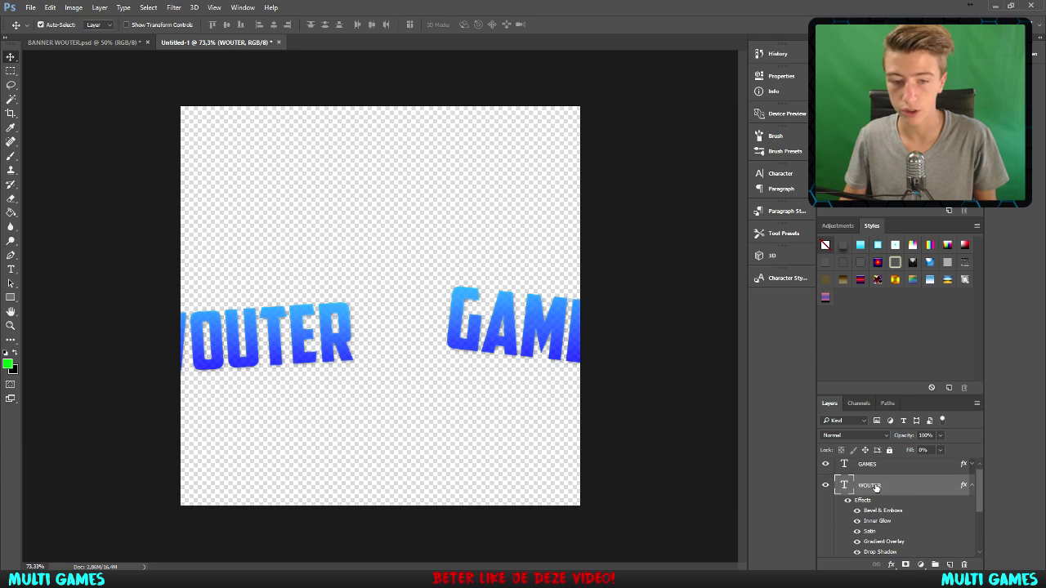
key("ctrl+t")
left_click_drag(356, 292, 444, 252)
left_click_drag(406, 293, 452, 187)
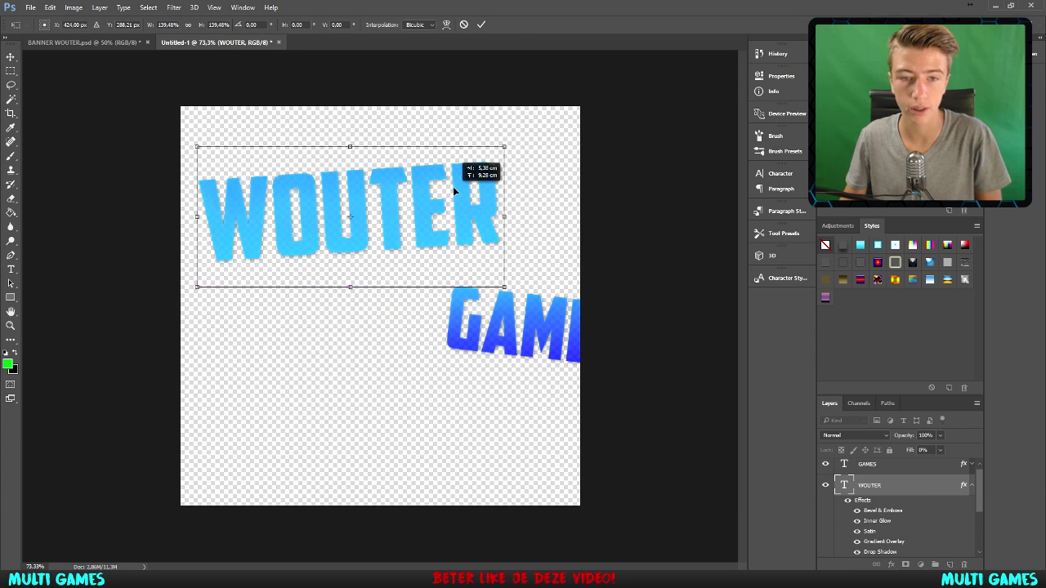
left_click_drag(467, 101, 497, 104)
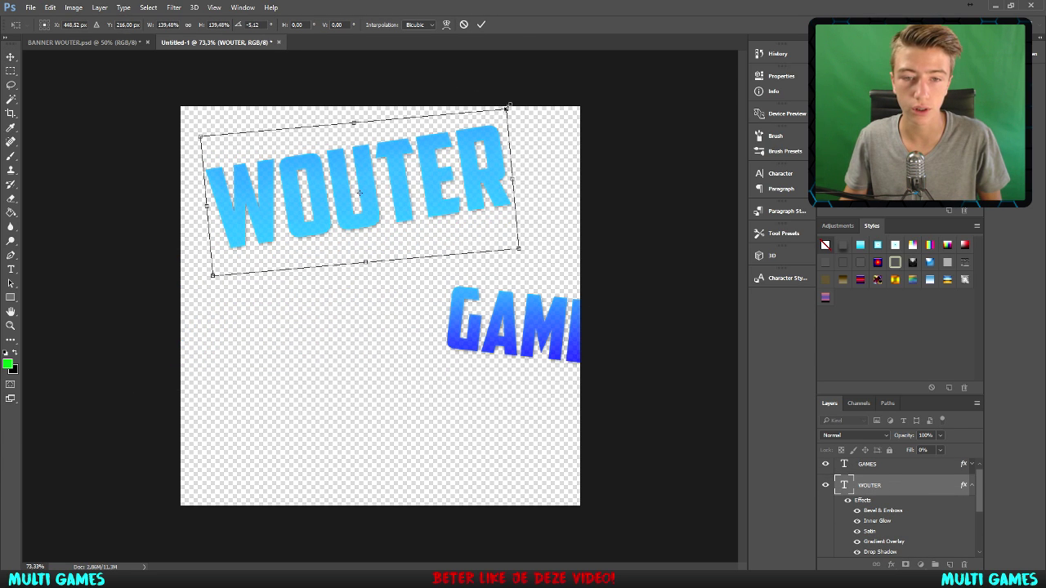
left_click_drag(484, 145, 478, 177)
key("Return")
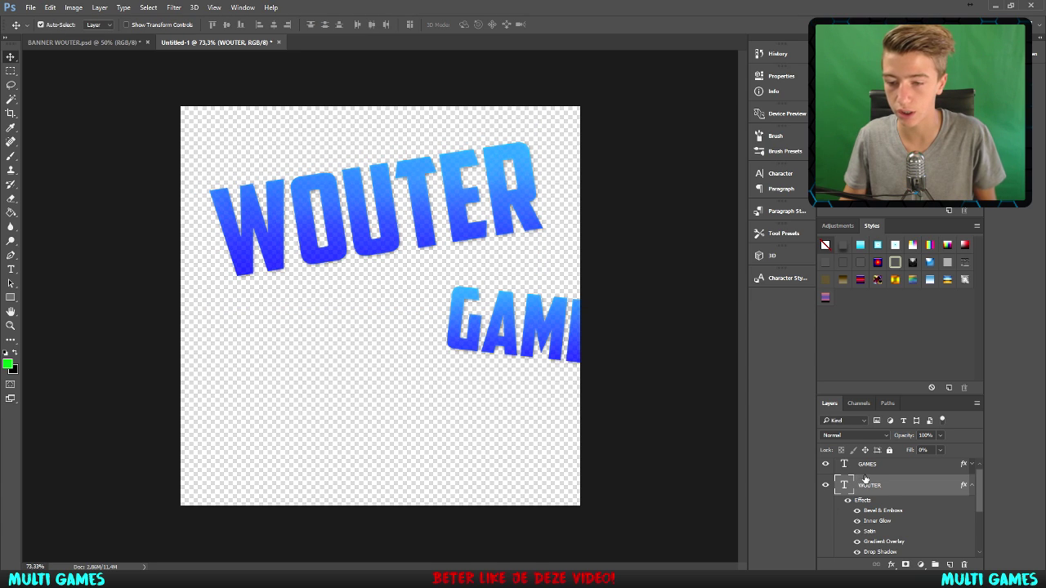
Enlarge GAMES across the canvas, then delete both title layers.
left_click(866, 464)
key("ctrl+t")
left_click_drag(564, 359, 509, 434)
key("Return")
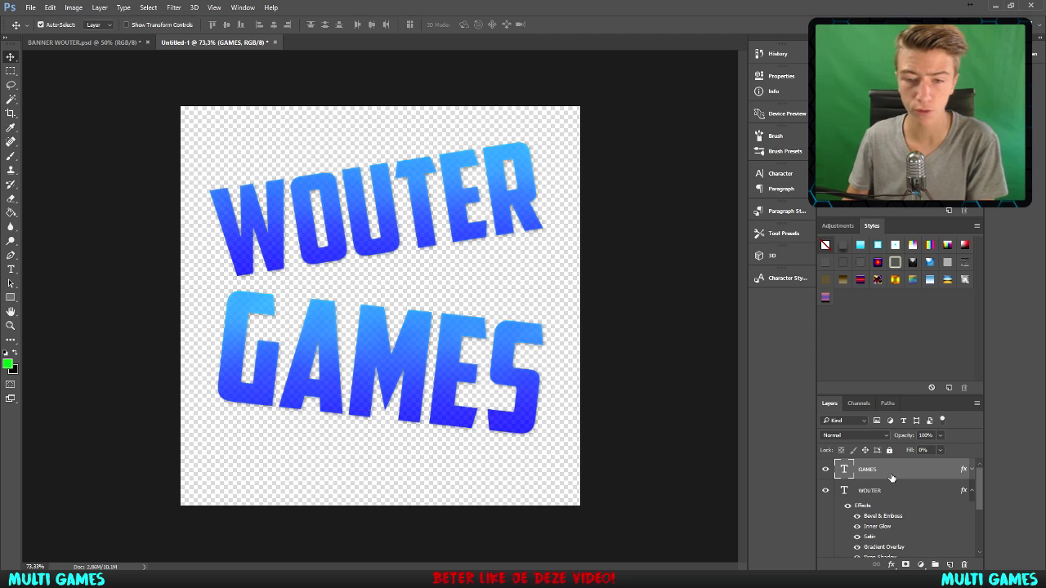
key("Delete")
key("Delete")
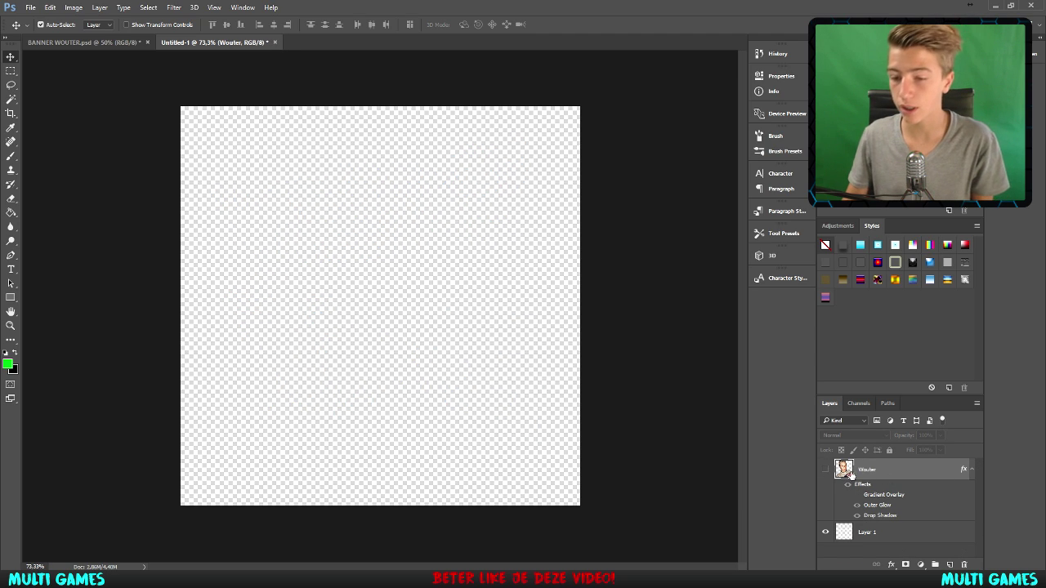
Turn the Wouter portrait layer back on and zoom to inspect its blue outline.
left_click(825, 471)
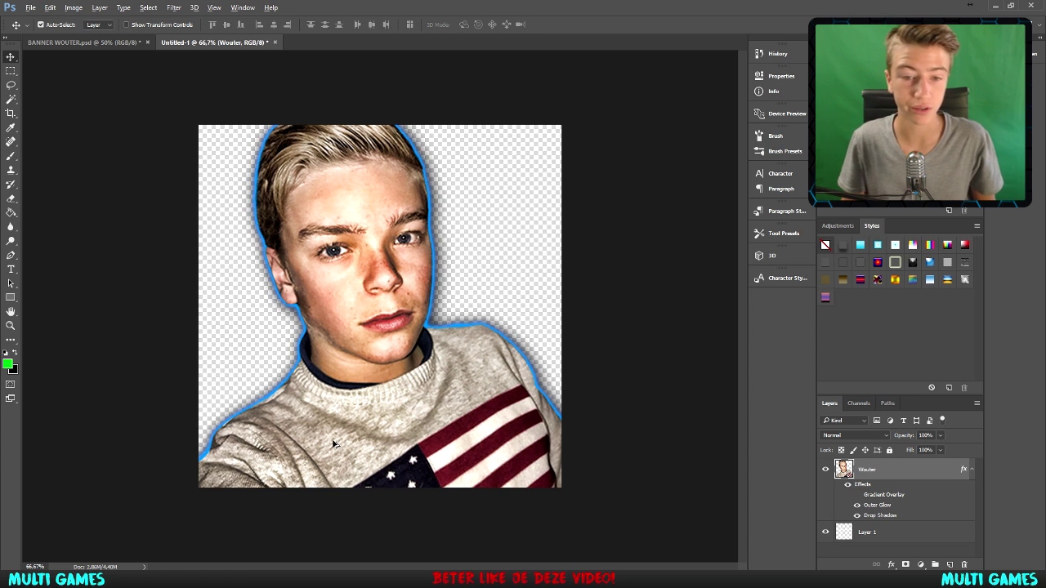
scroll(333, 442, "up", 1)
scroll(333, 442, "up", 1)
scroll(388, 470, "up", 4)
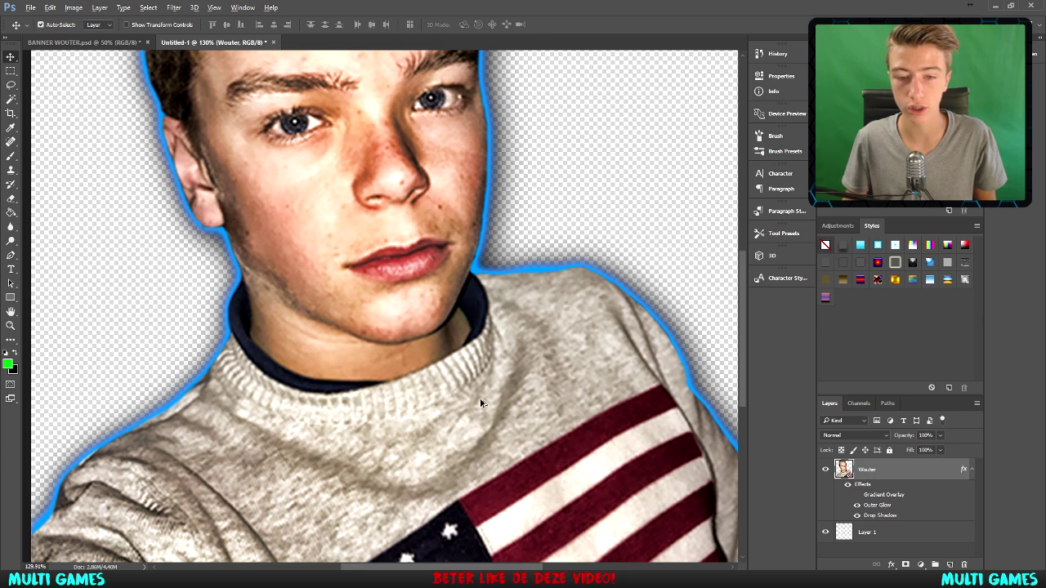
scroll(557, 357, "down", 4)
scroll(361, 323, "down", 1)
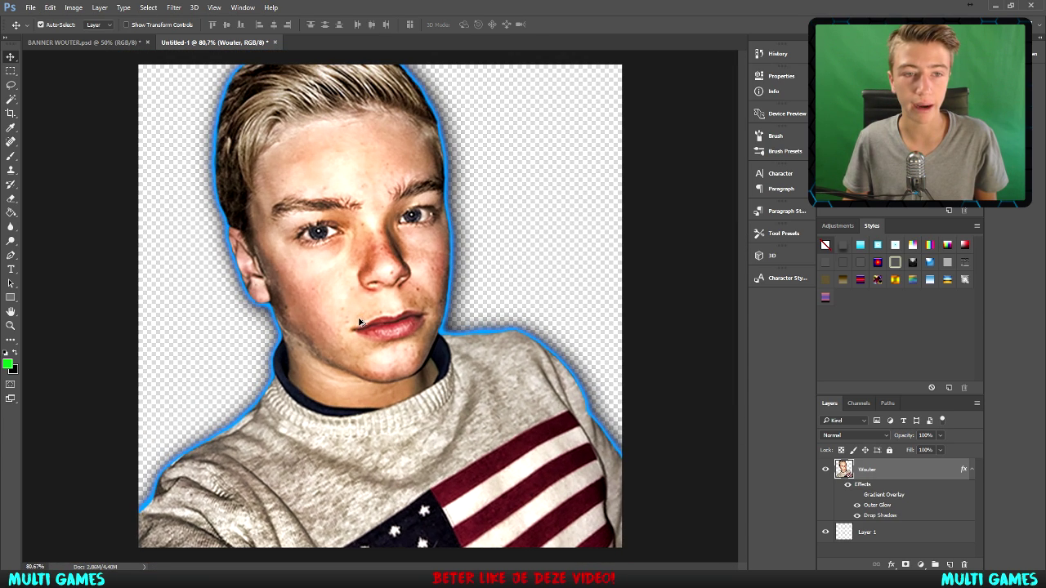
left_click(76, 42)
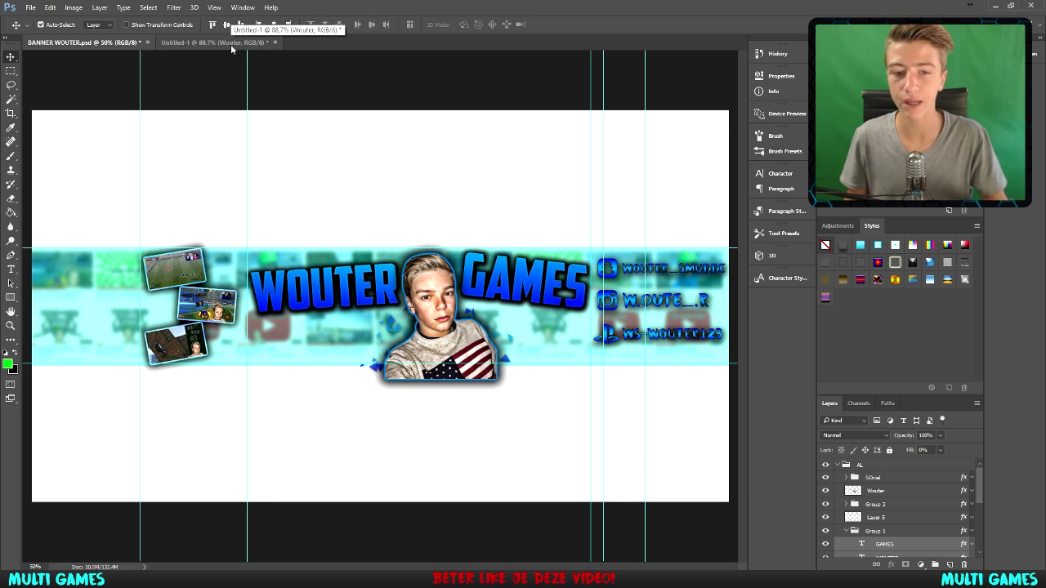
left_click(875, 517)
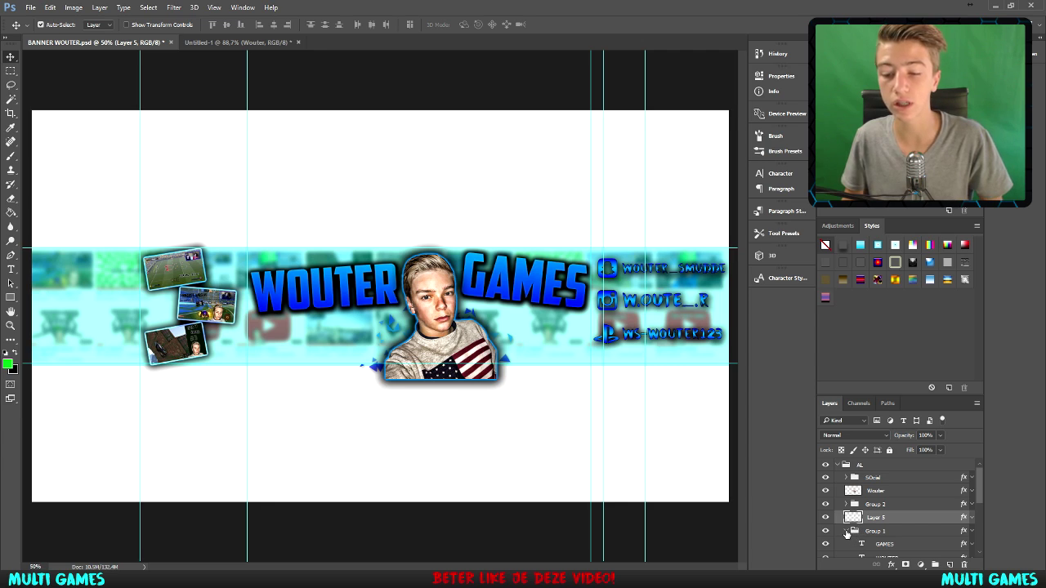
left_click(846, 531)
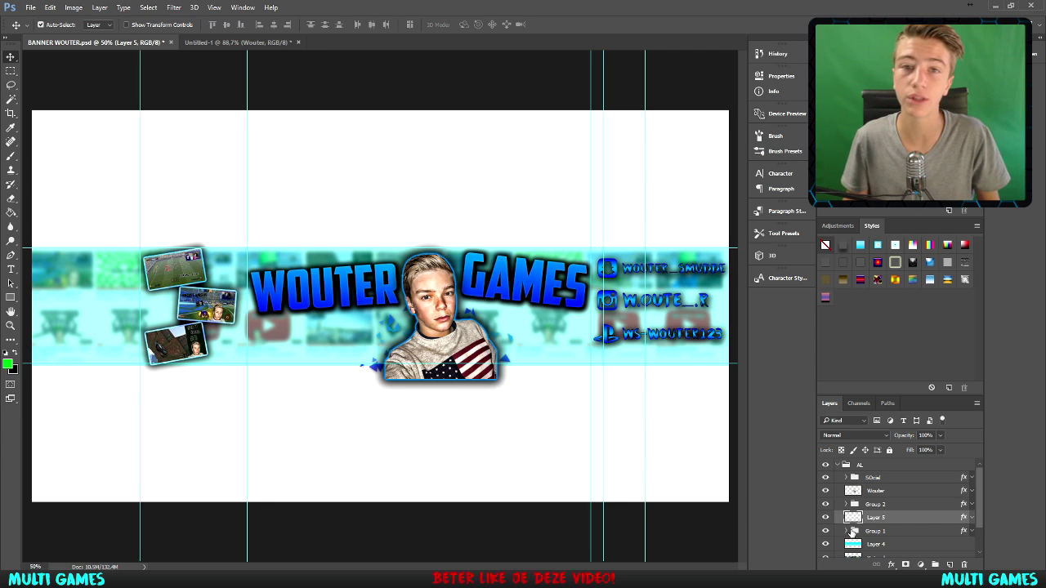
scroll(852, 531, "down", 3)
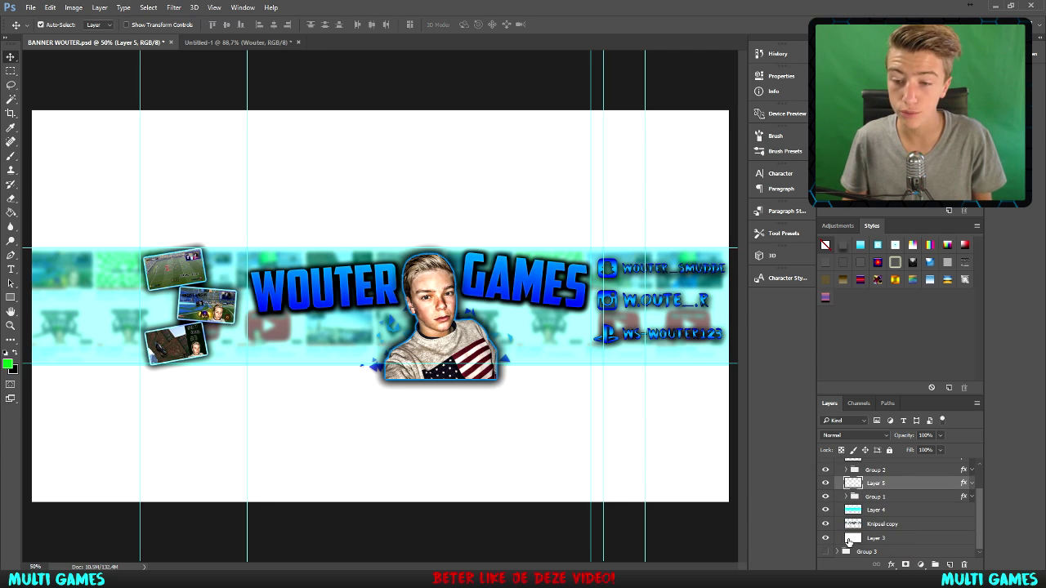
left_click(827, 523)
left_click(826, 523)
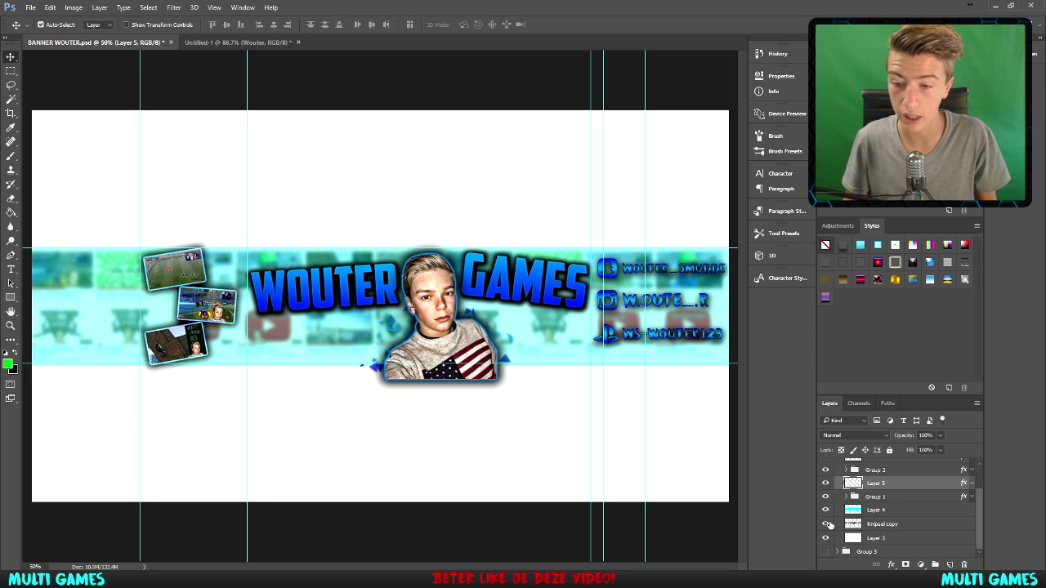
scroll(825, 467, "up", 2)
left_click(826, 495)
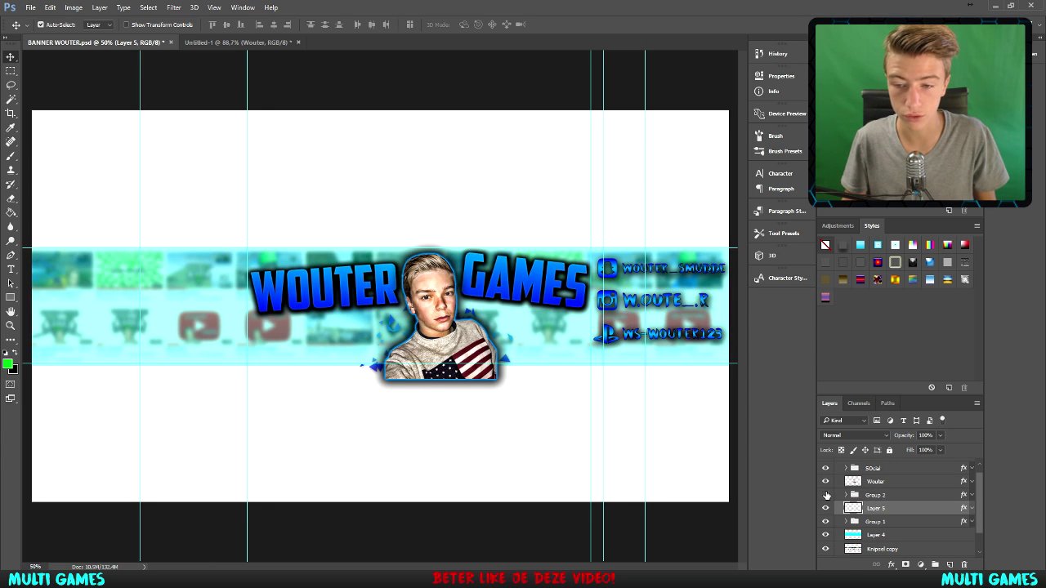
left_click(825, 468)
scroll(827, 475, "up", 1)
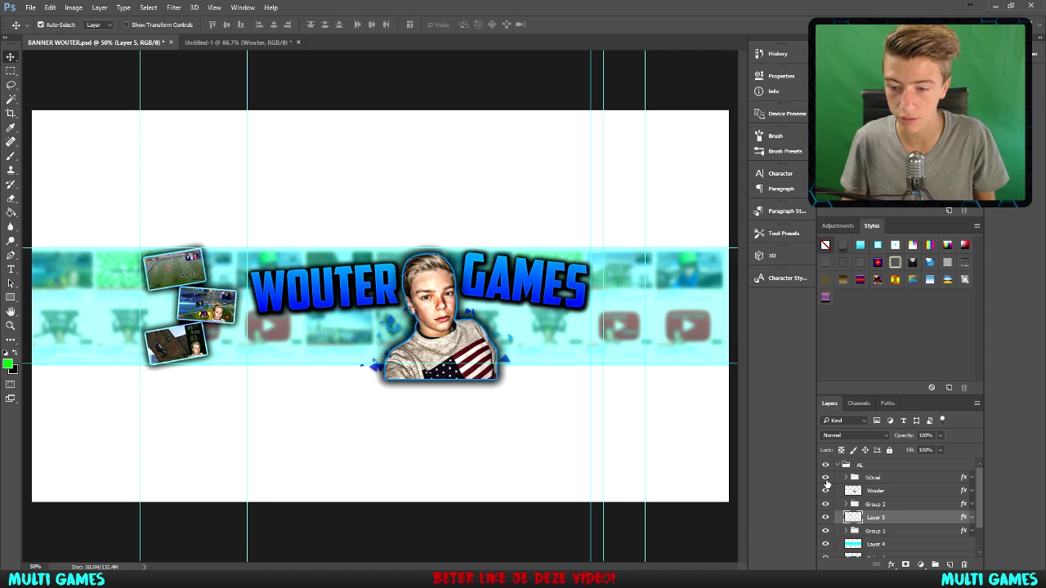
left_click(826, 478)
scroll(826, 491, "down", 2)
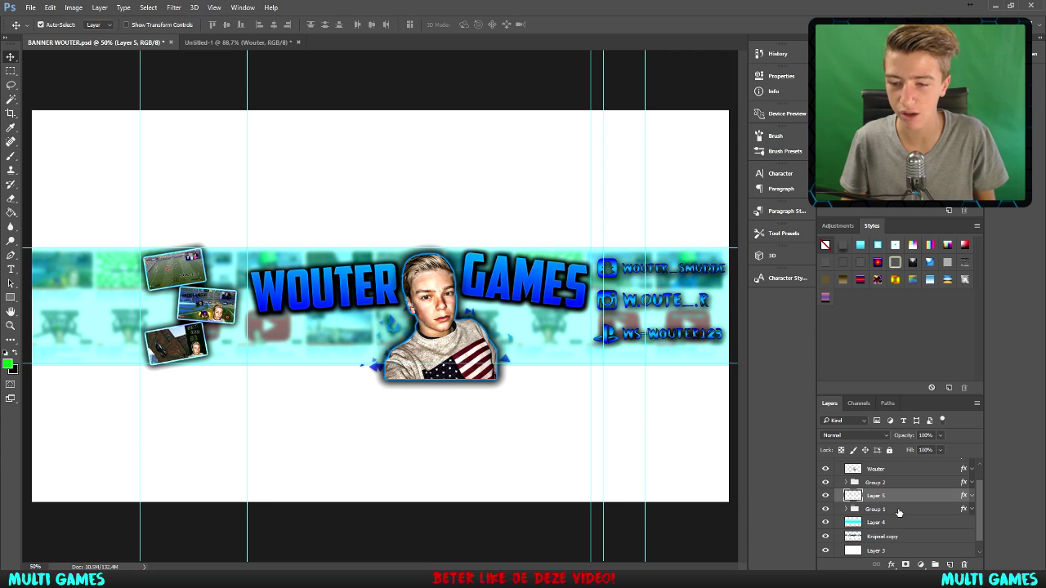
Copy the blue shards Layer 5 below the portrait and enlarge it around the shoulders.
mouse_move(900, 496)
left_mouse_down()
mouse_move(358, 315)
mouse_move(403, 390)
left_mouse_up()
key("ctrl+minus")
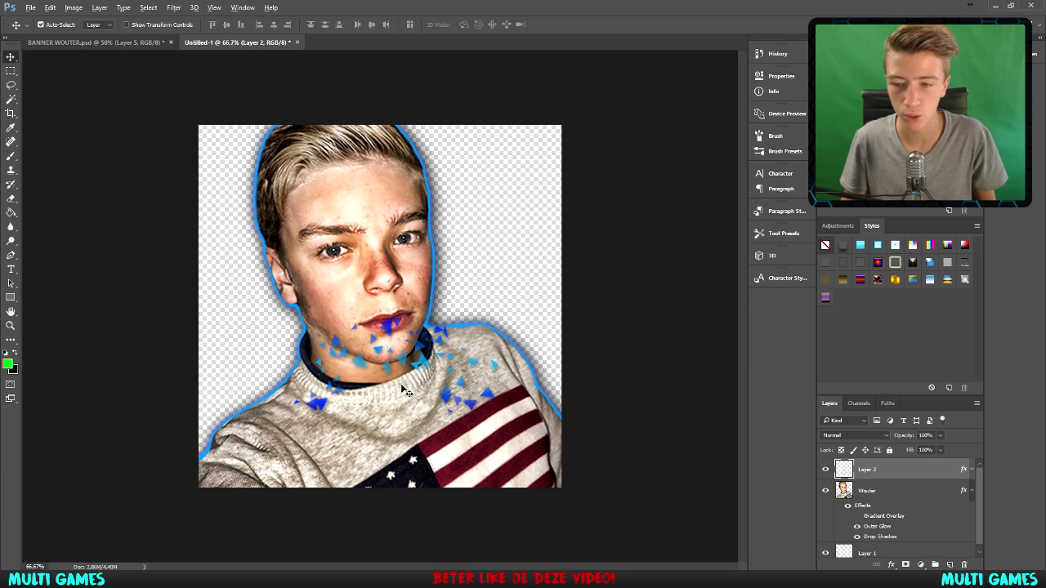
left_click_drag(866, 470, 866, 542)
key("ctrl+t")
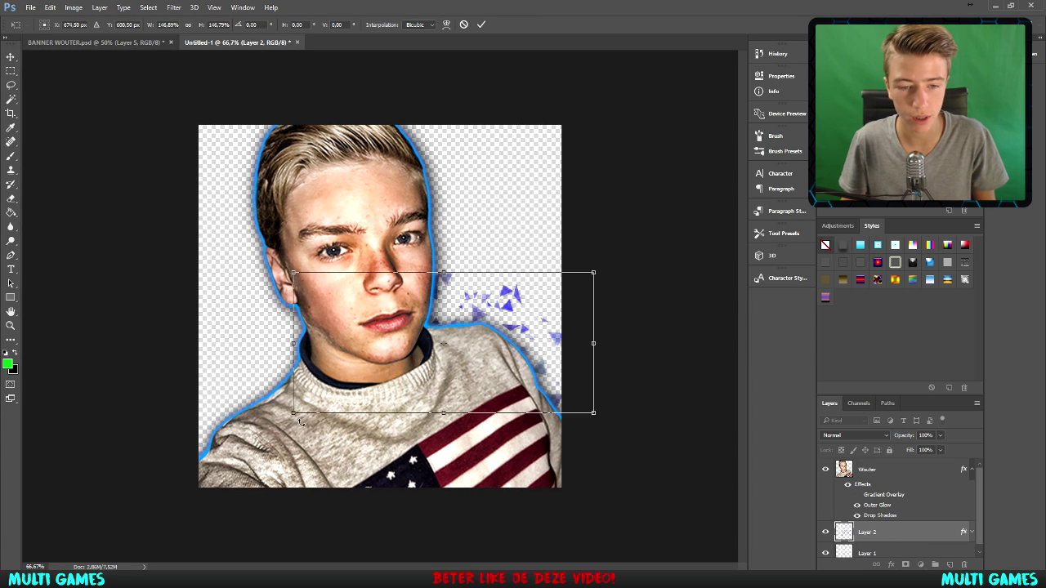
left_click_drag(288, 414, 156, 486)
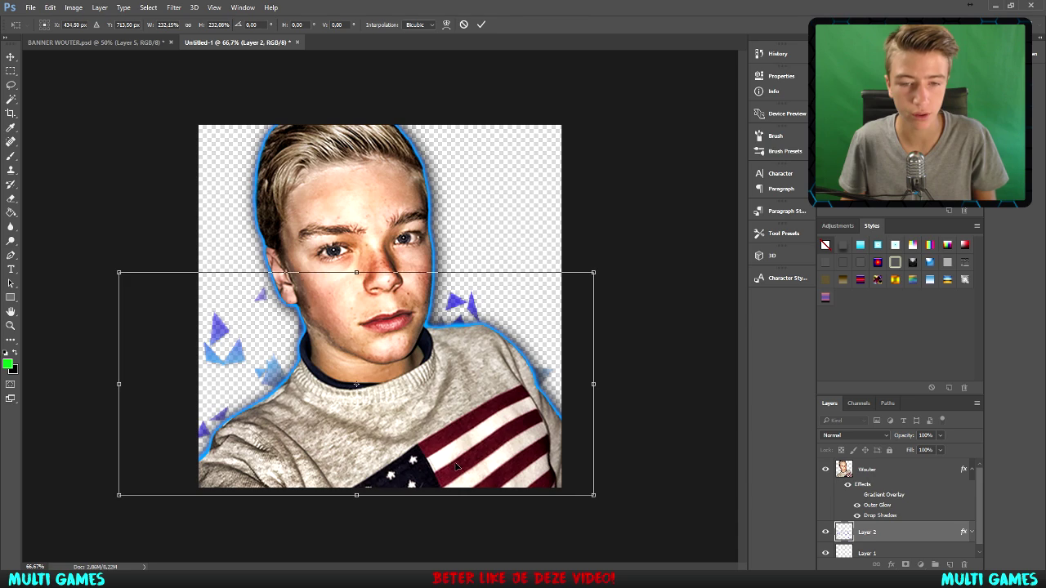
key("Return")
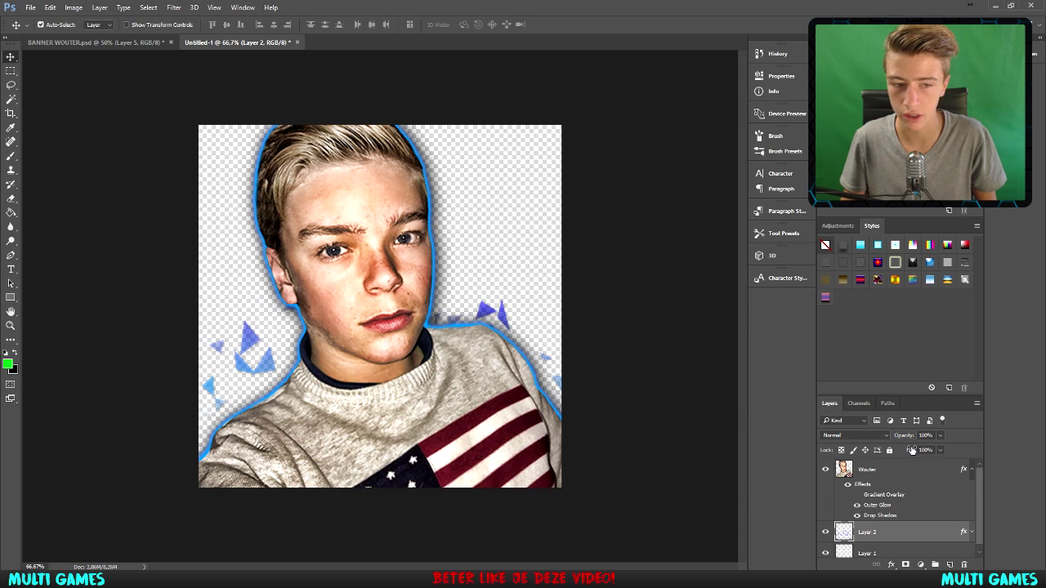
Enlarge the blue shards slightly more behind the portrait.
left_click(917, 473)
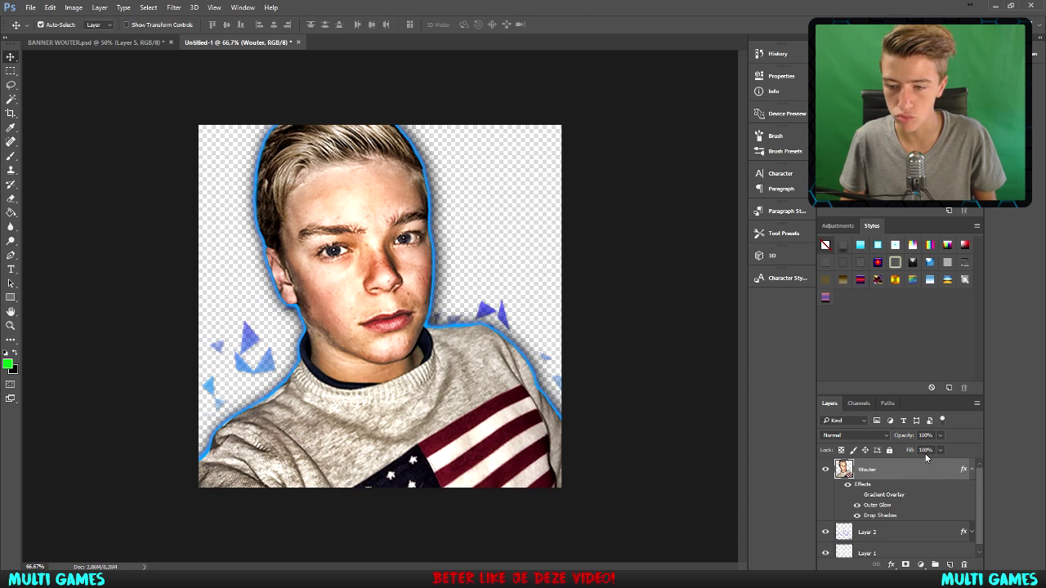
left_click(893, 539)
scroll(395, 314, "up", 3)
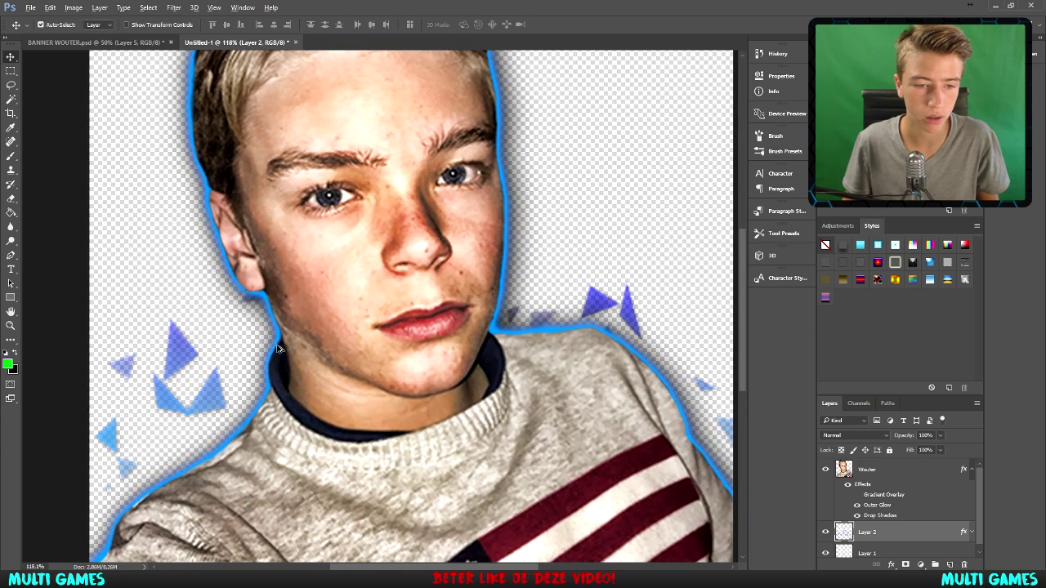
scroll(394, 315, "down", 5)
left_click(972, 470)
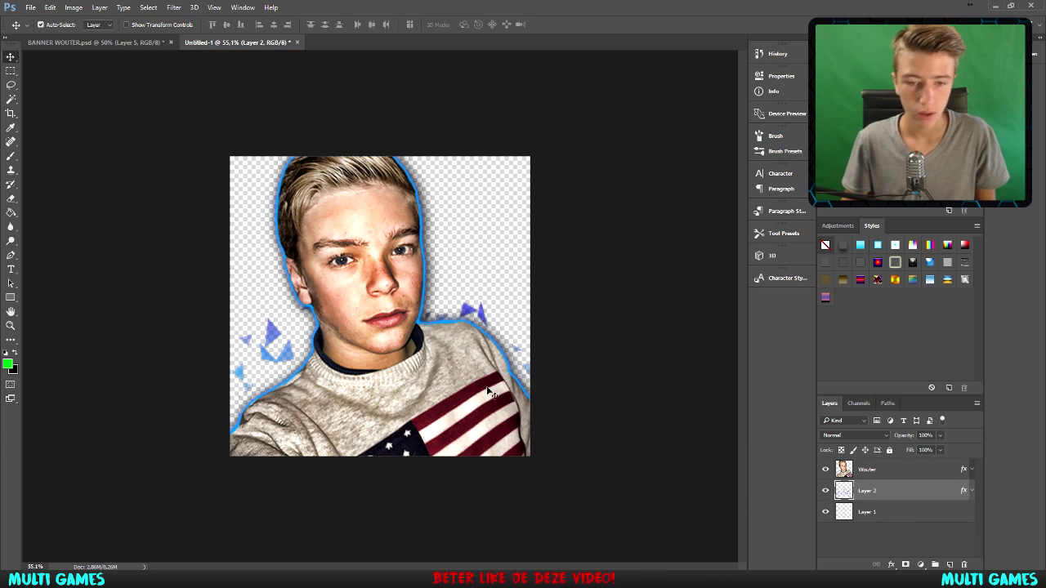
key("ctrl+t")
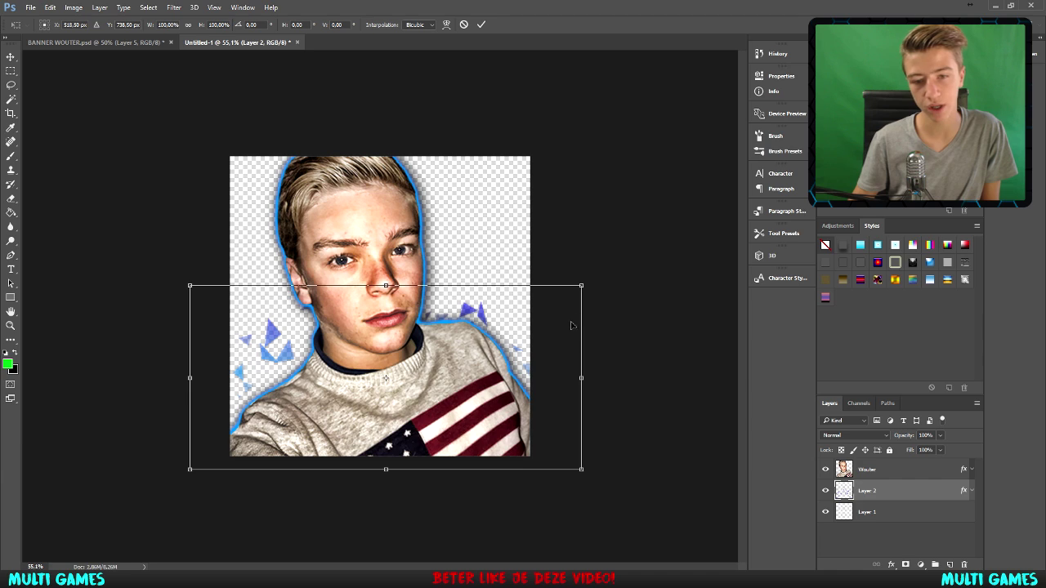
left_click_drag(583, 290, 592, 284)
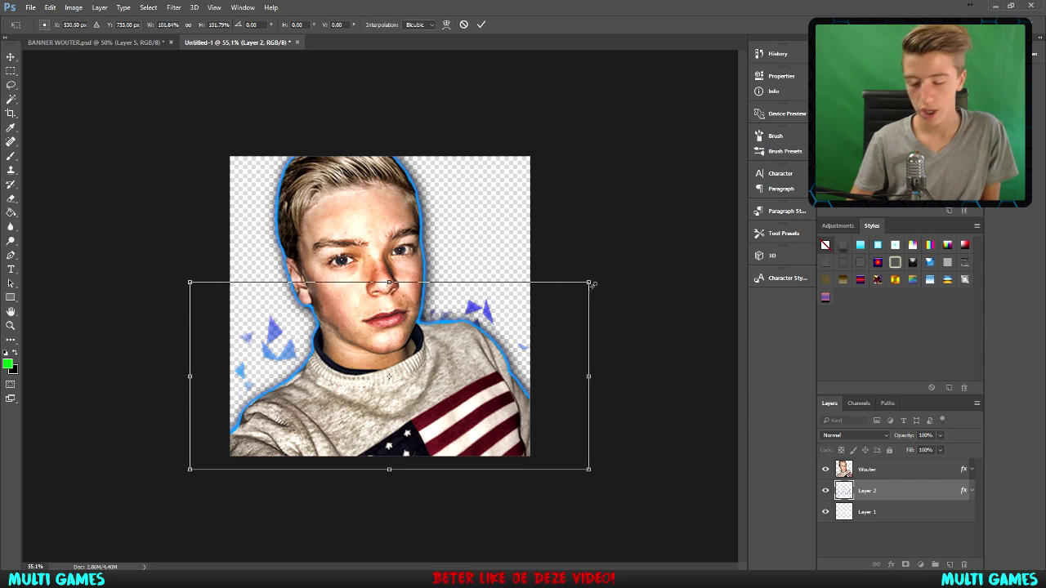
key("Return")
left_click(90, 41)
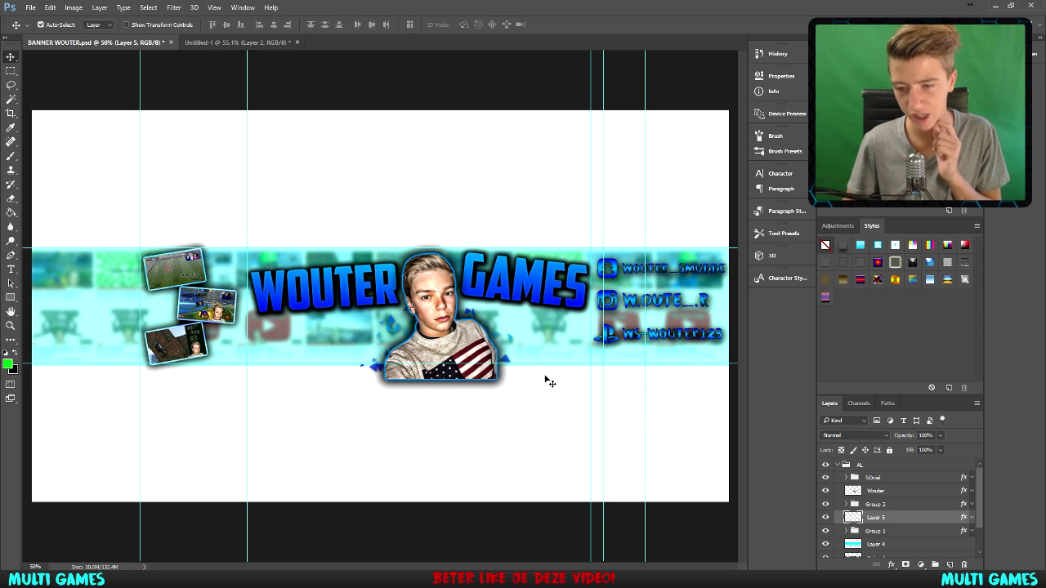
Copy Layer 4 and Knipsel copy from the banner into the Untitled-1 portrait canvas.
scroll(873, 506, "down", 3)
left_click(872, 510)
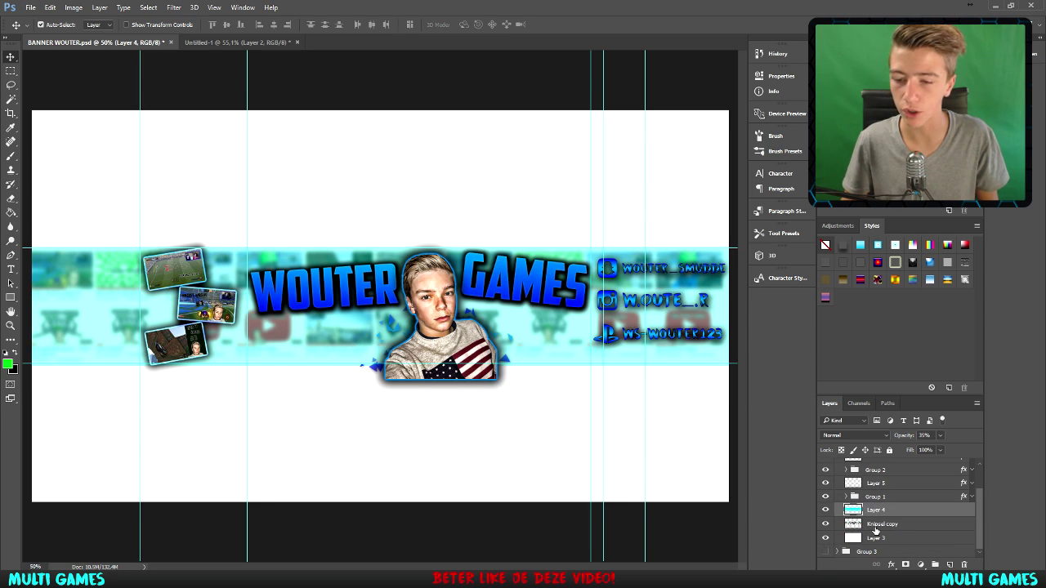
left_click(877, 523, "shift")
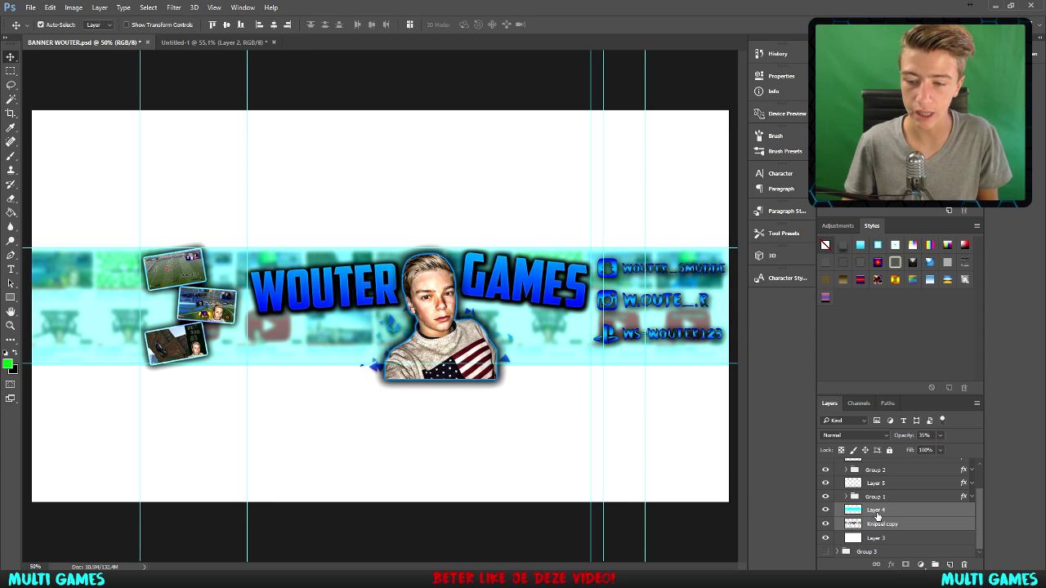
left_click_drag(876, 517, 107, 34)
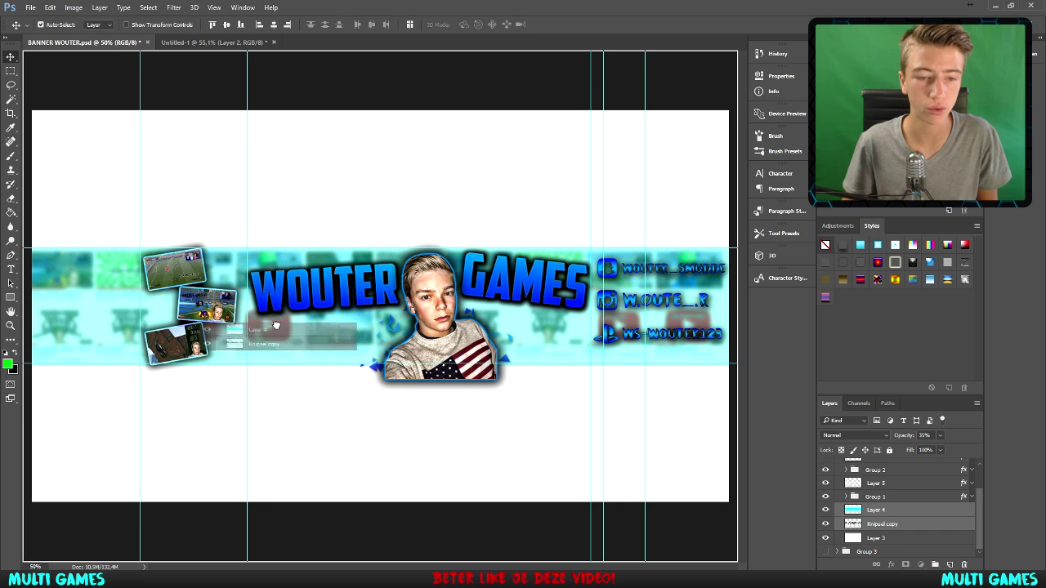
mouse_move(107, 34)
left_mouse_down()
mouse_move(262, 311)
mouse_move(383, 295)
left_mouse_up()
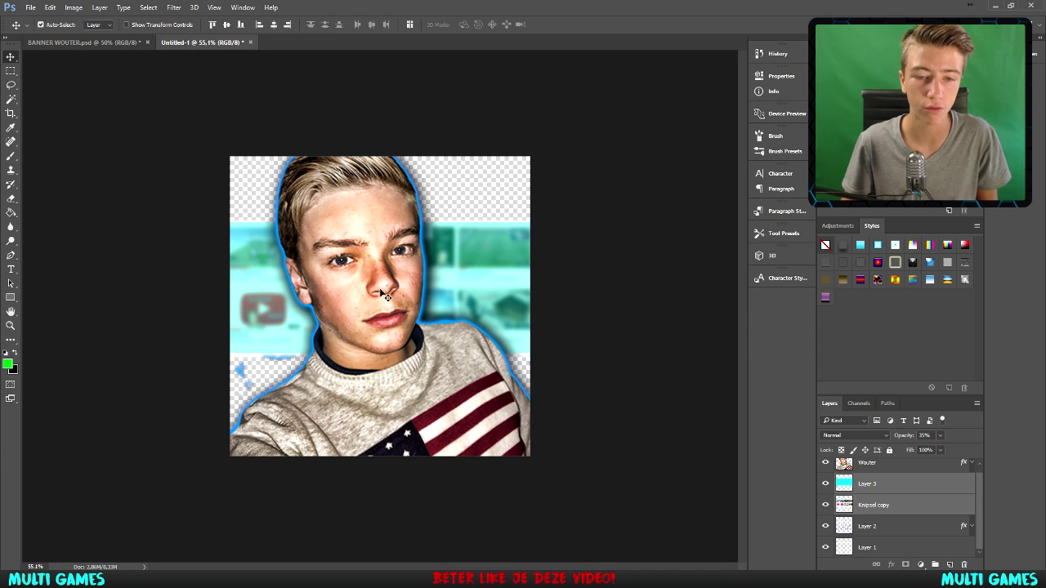
Start a Free Transform on the Knipsel copy layer, then back out of it unchanged.
scroll(685, 428, "down", 2)
left_click(907, 507)
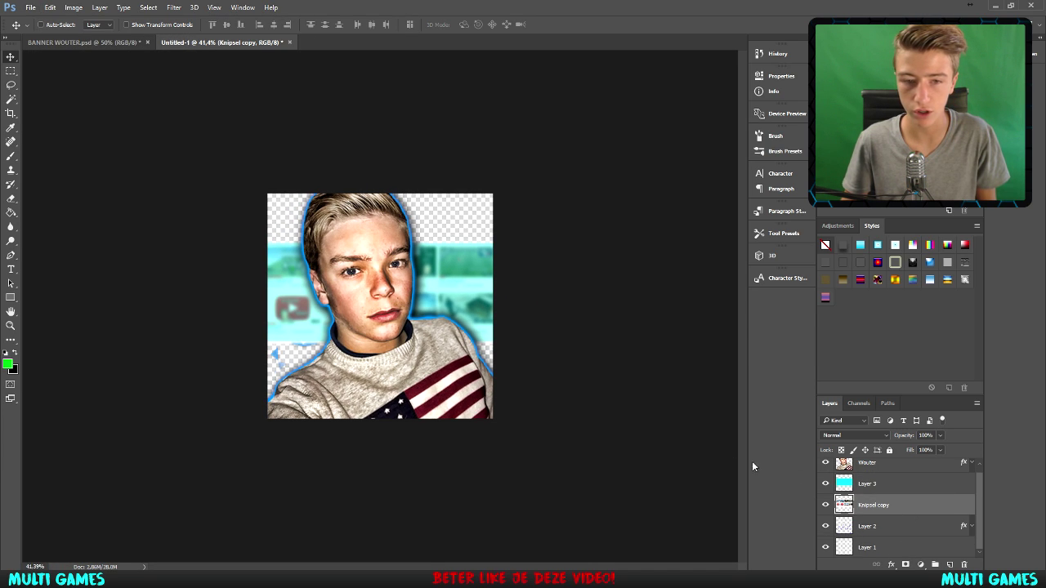
key("ctrl+t")
scroll(380, 307, "down", 1)
scroll(380, 307, "down", 1)
key("Return")
Stretch cyan Layer 3 to fill the canvas and move the blue shards layer above it.
left_click(883, 486)
key("ctrl+t")
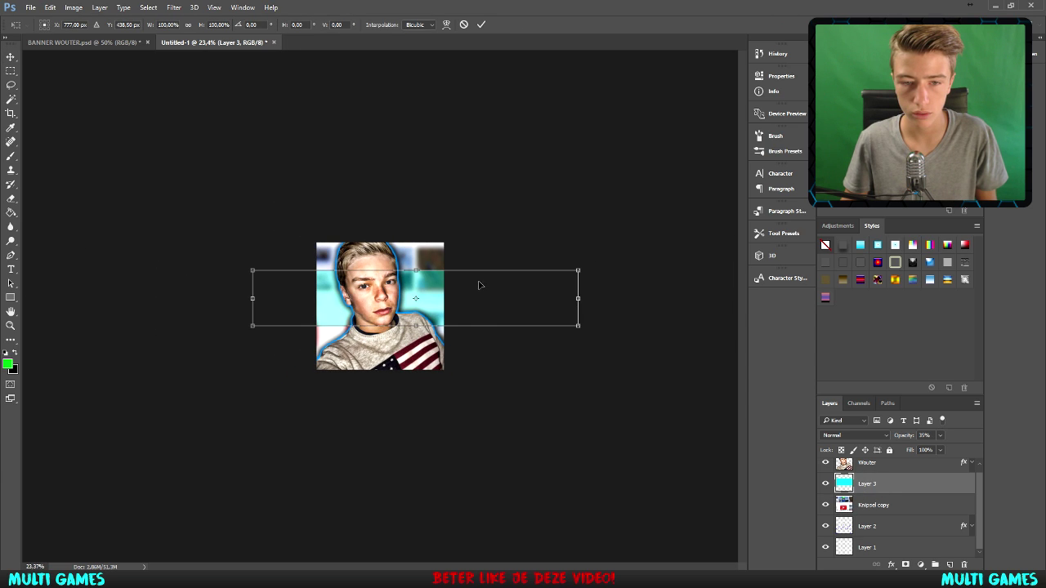
left_click_drag(413, 269, 413, 223)
left_click_drag(413, 327, 412, 369)
key("Return")
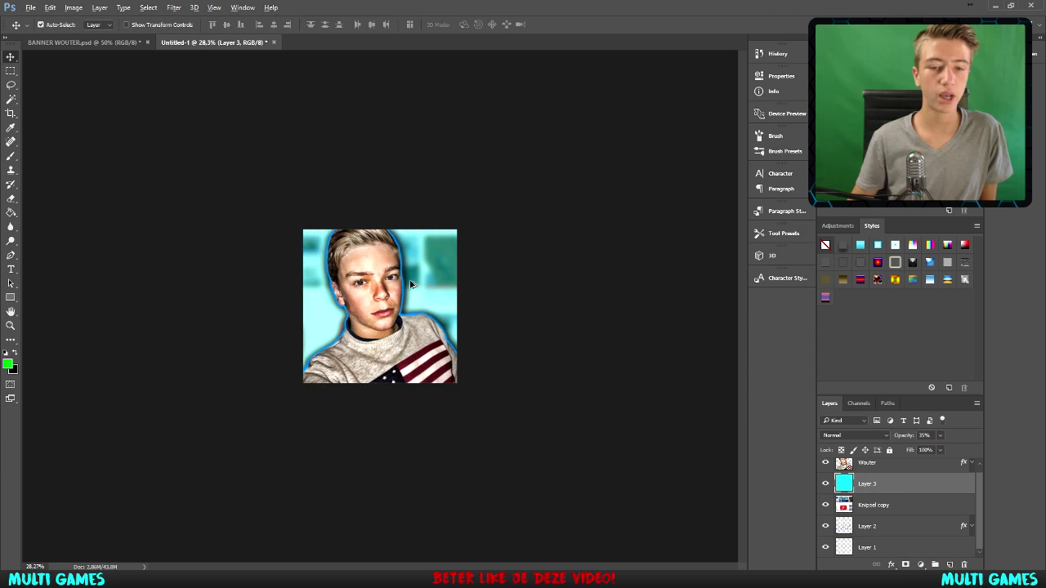
scroll(412, 283, "up", 2)
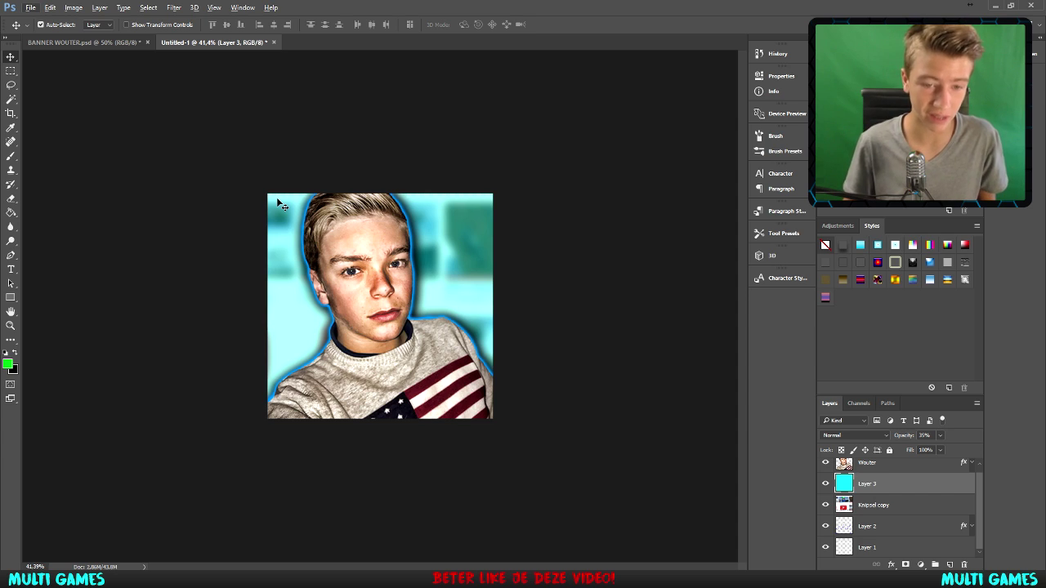
left_click_drag(882, 526, 882, 479)
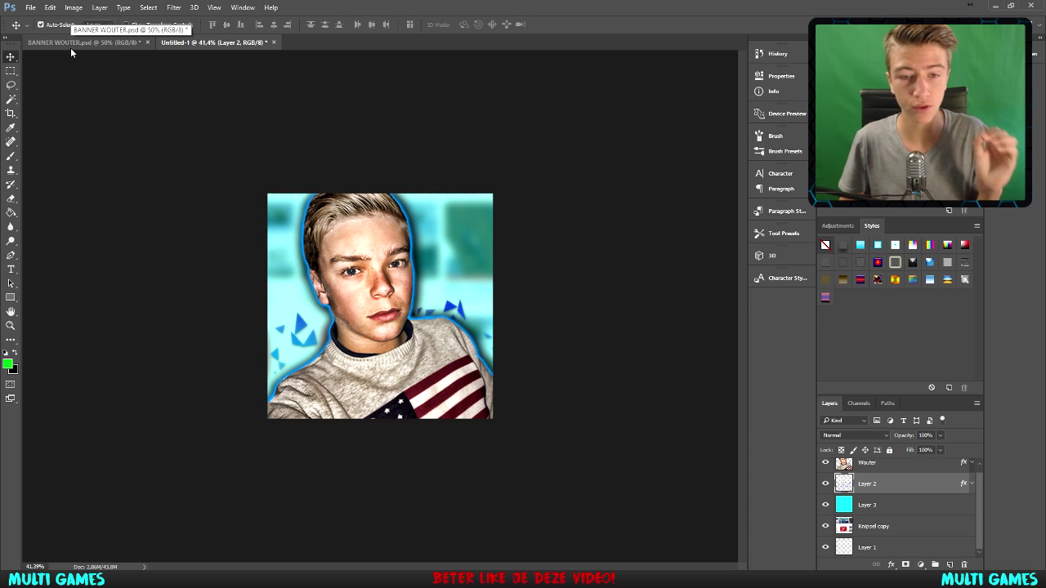
Switch between the BANNER WOUTER.psd and Untitled-1 document tabs.
left_click(70, 42)
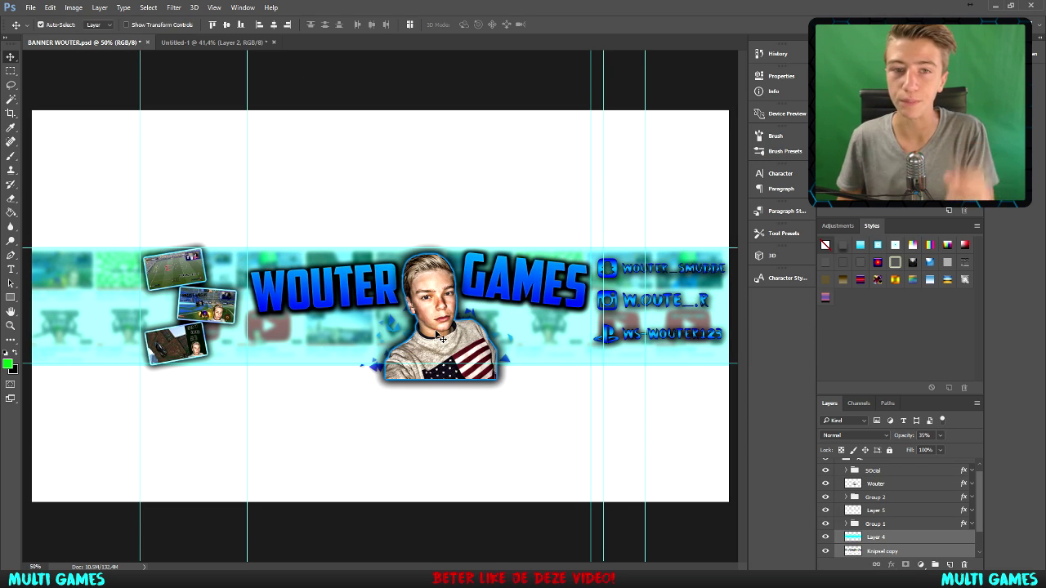
key("ctrl+Tab")
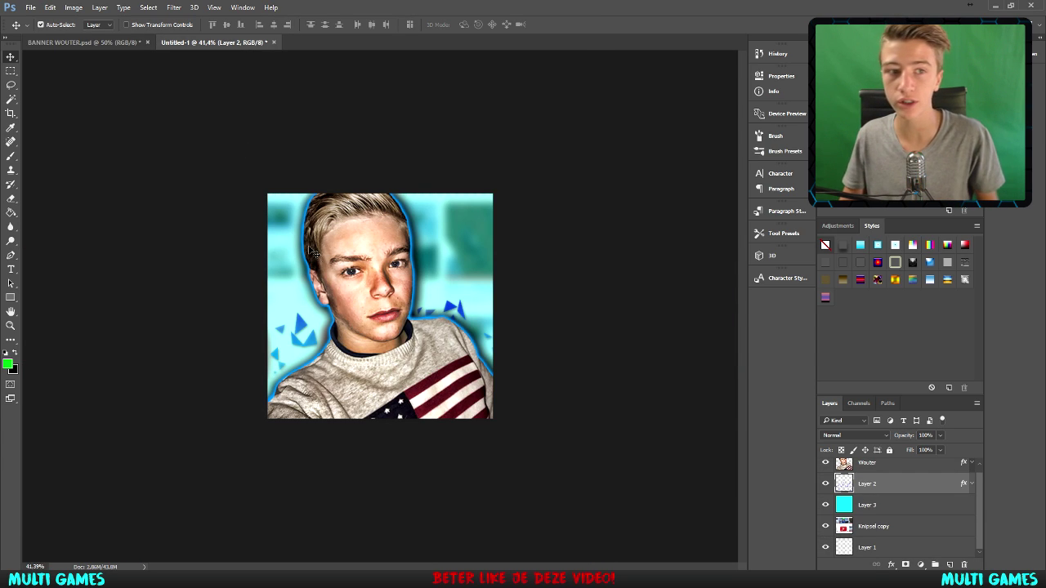
left_click(72, 44)
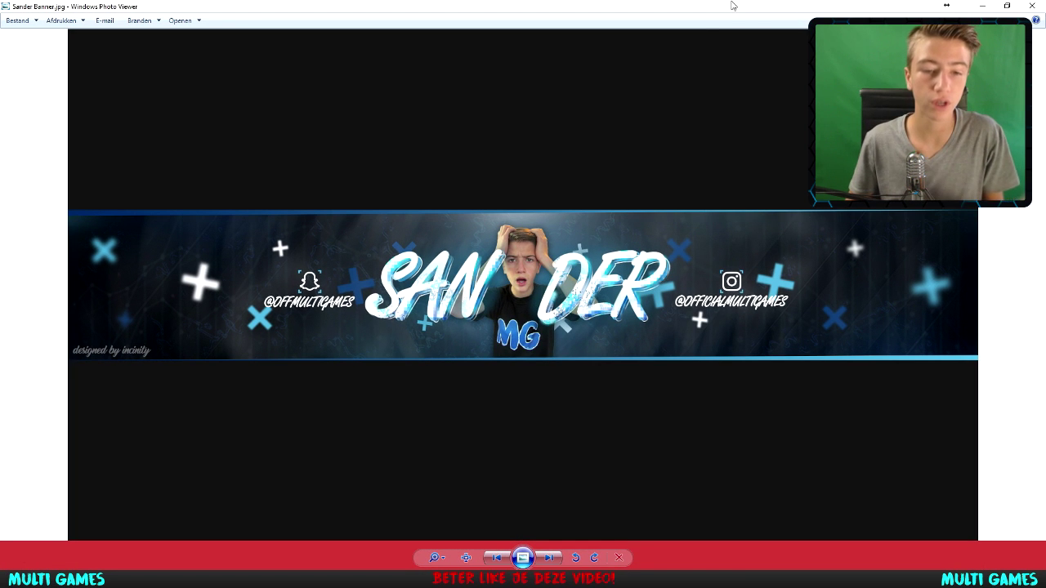
scroll(314, 294, "up", 2)
scroll(336, 329, "up", 3)
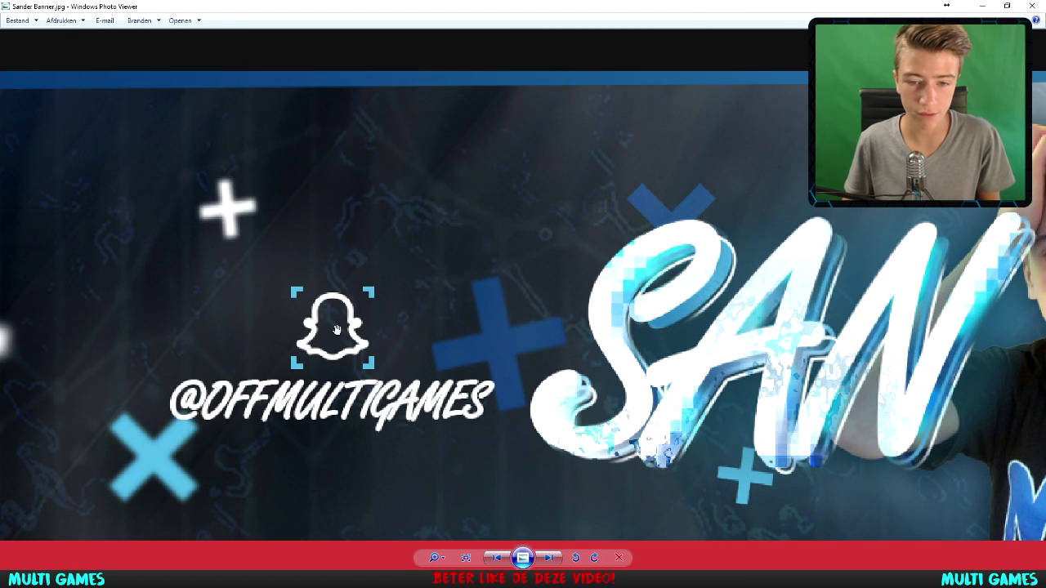
scroll(502, 292, "down", 2)
scroll(253, 330, "down", 3)
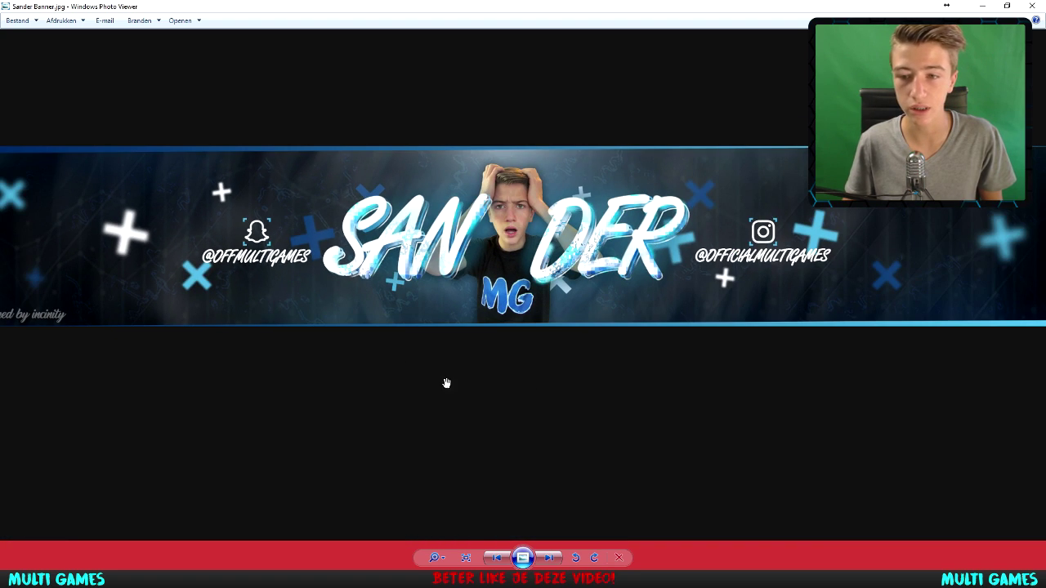
scroll(446, 383, "down", 1)
scroll(465, 408, "up", 1)
scroll(488, 458, "down", 1)
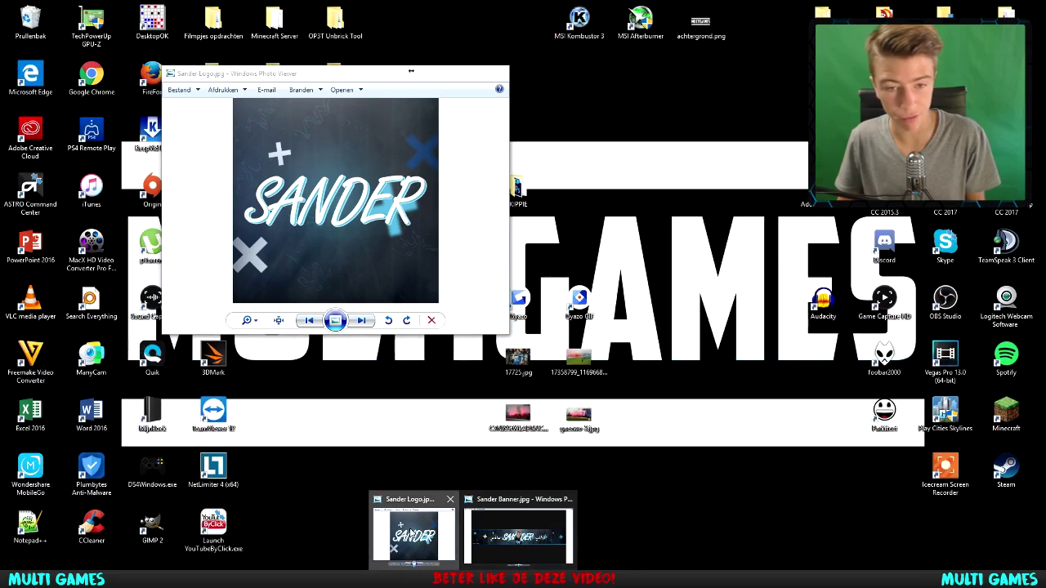
left_click(408, 531)
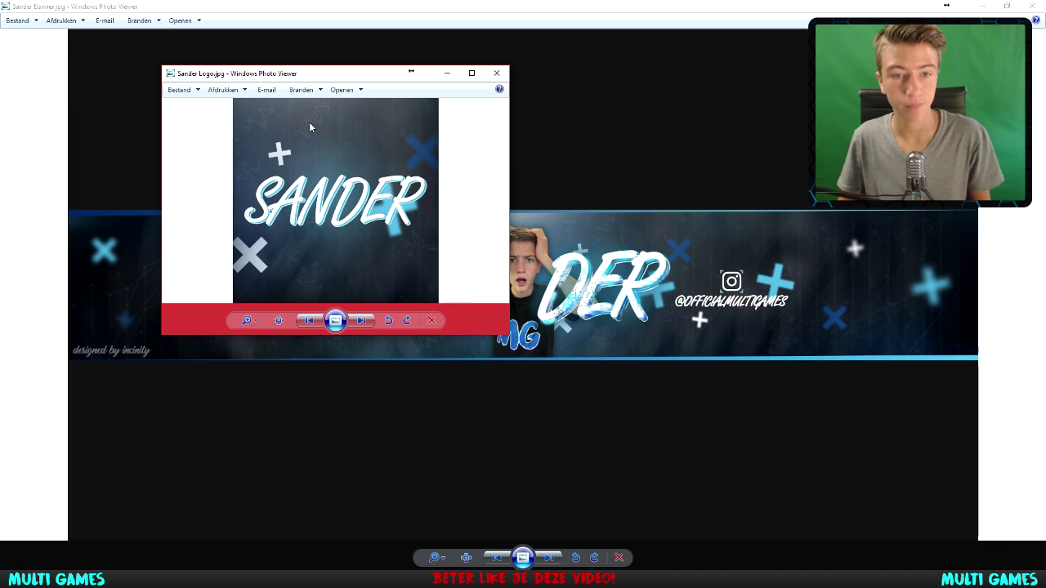
double_click(311, 73)
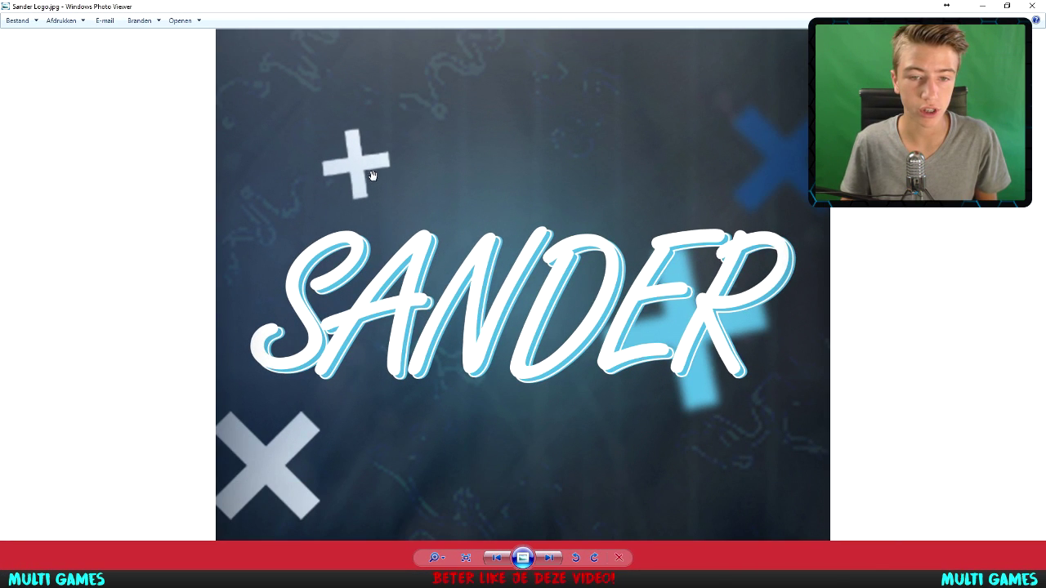
scroll(415, 268, "down", 1)
left_click(1032, 6)
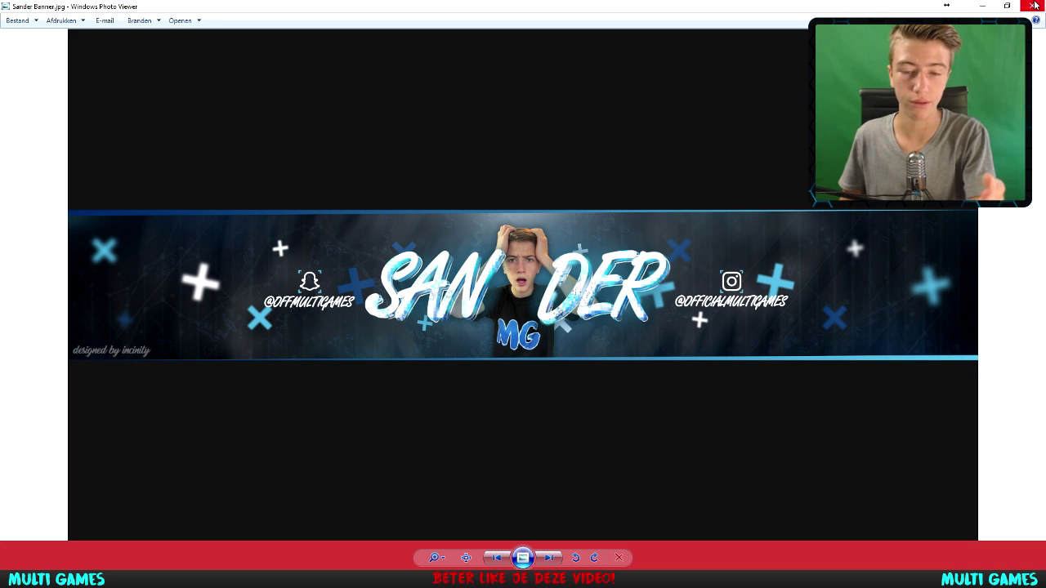
Close Photo Viewer and rescale the Knipsel copy background by dragging a Free Transform corner.
left_click(1034, 6)
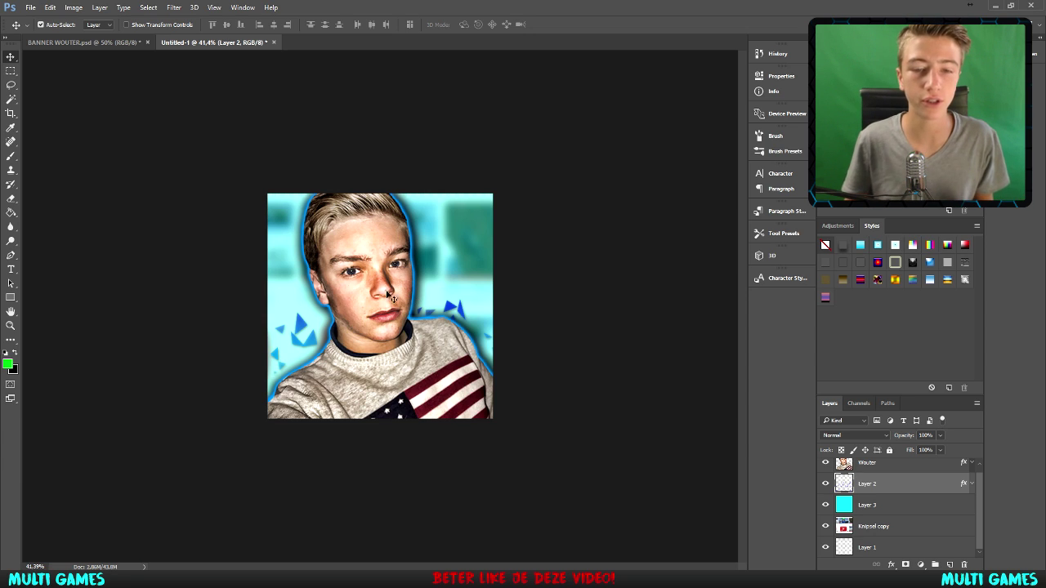
left_click(893, 528)
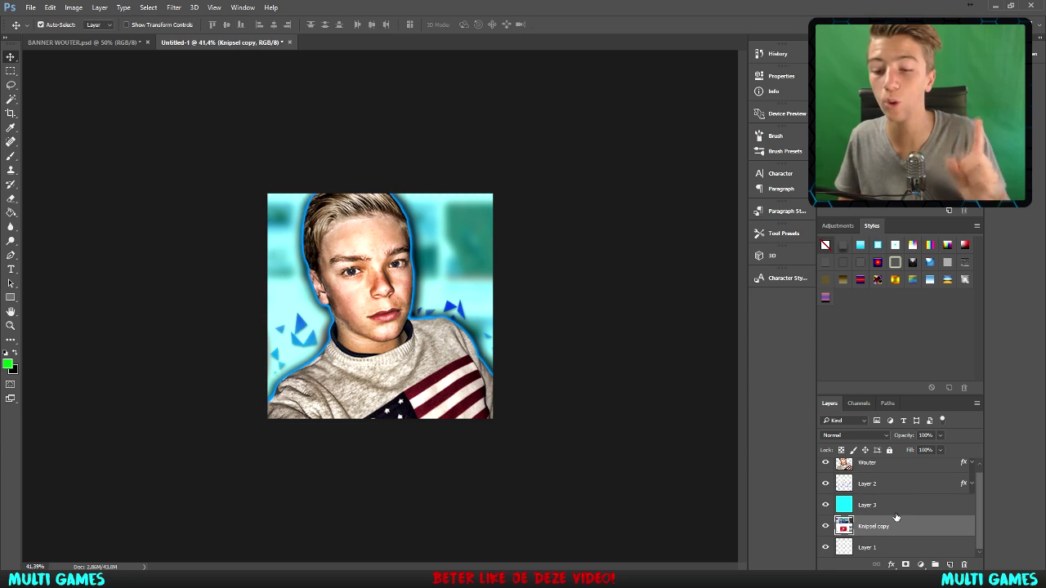
scroll(347, 400, "down", 2)
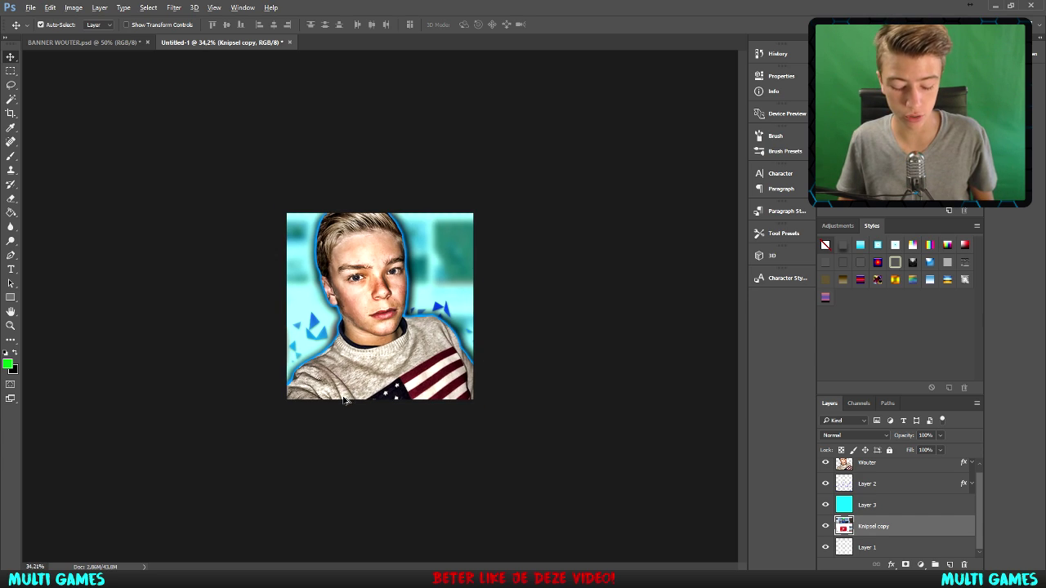
left_click_drag(347, 404, 347, 404)
key("ctrl+t")
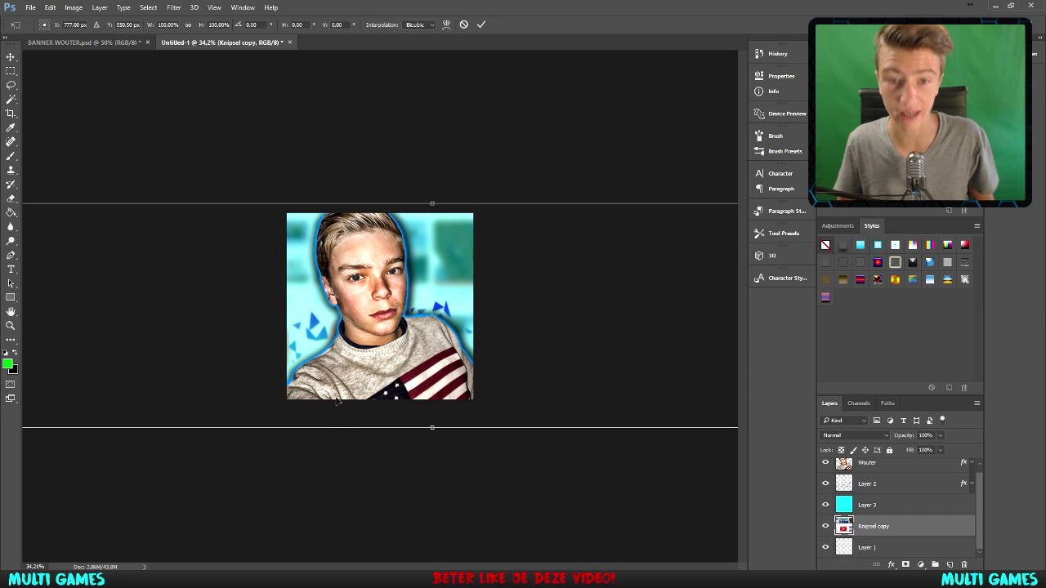
scroll(339, 402, "down", 2)
scroll(343, 399, "down", 2)
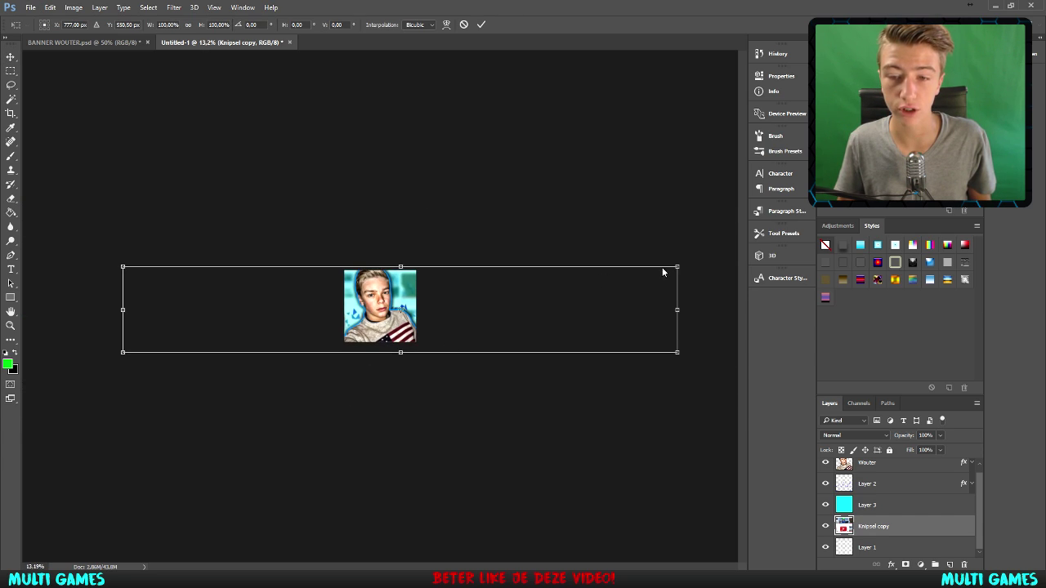
mouse_move(676, 266)
left_mouse_down()
mouse_move(570, 347)
mouse_move(450, 299)
mouse_move(401, 299)
mouse_move(437, 152)
mouse_move(415, 93)
left_mouse_up()
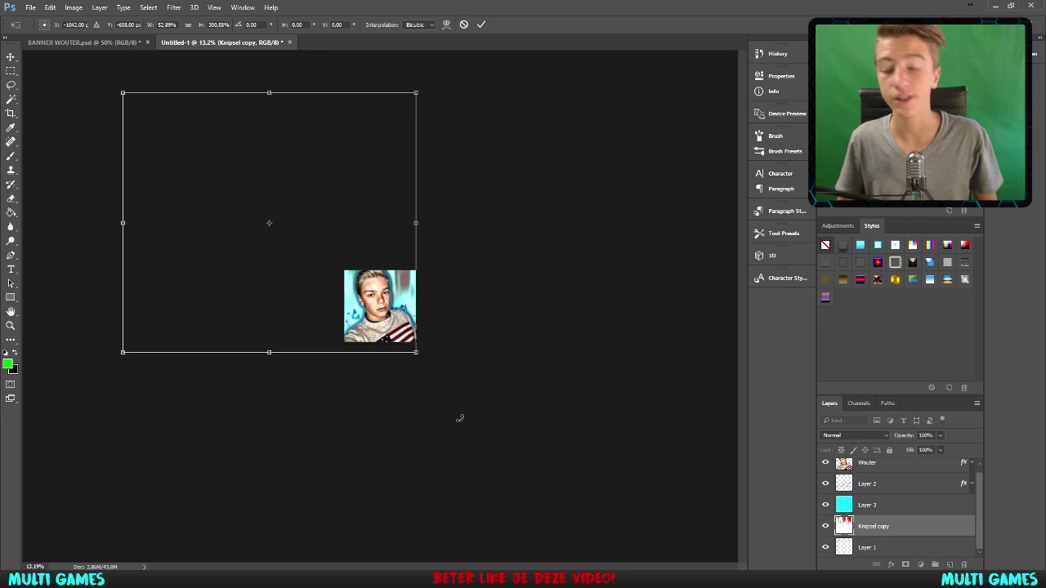
key("Return")
Zoom in on the portrait and save the document as Logo1.psd.
scroll(404, 400, "up", 2)
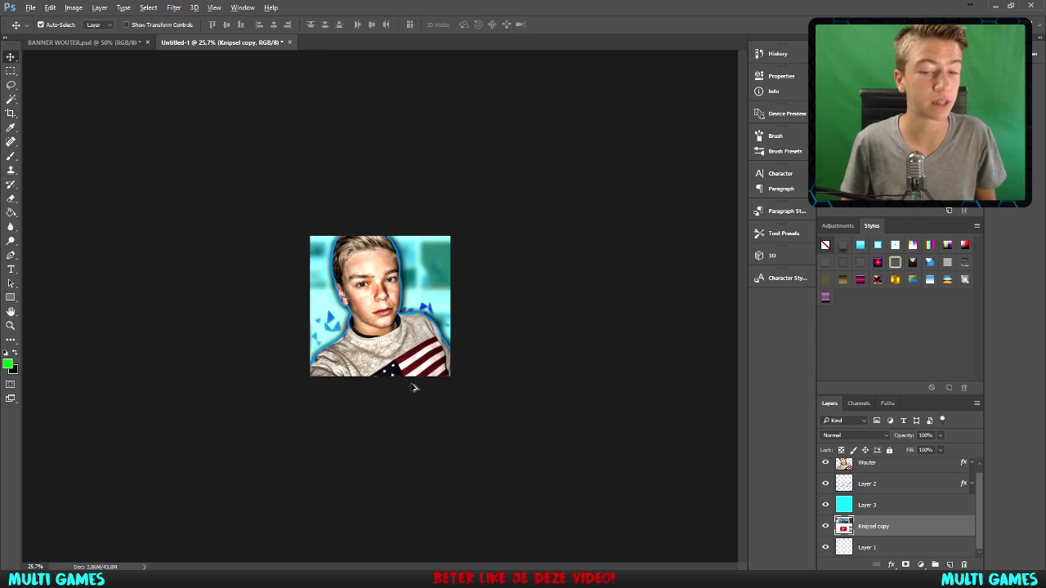
scroll(392, 384, "up", 3)
scroll(357, 377, "up", 2)
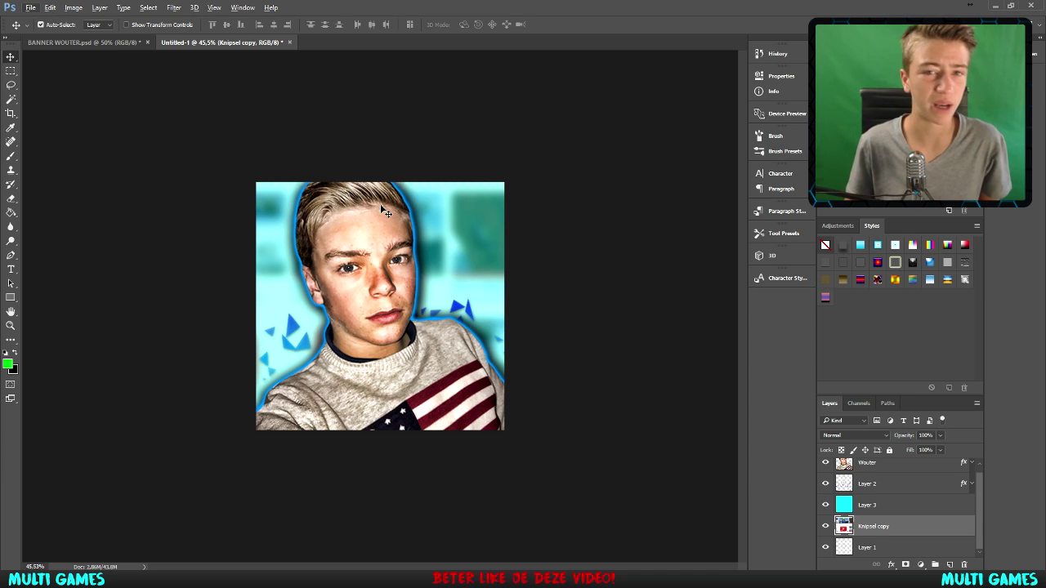
key("ctrl+plus")
key("ctrl+plus")
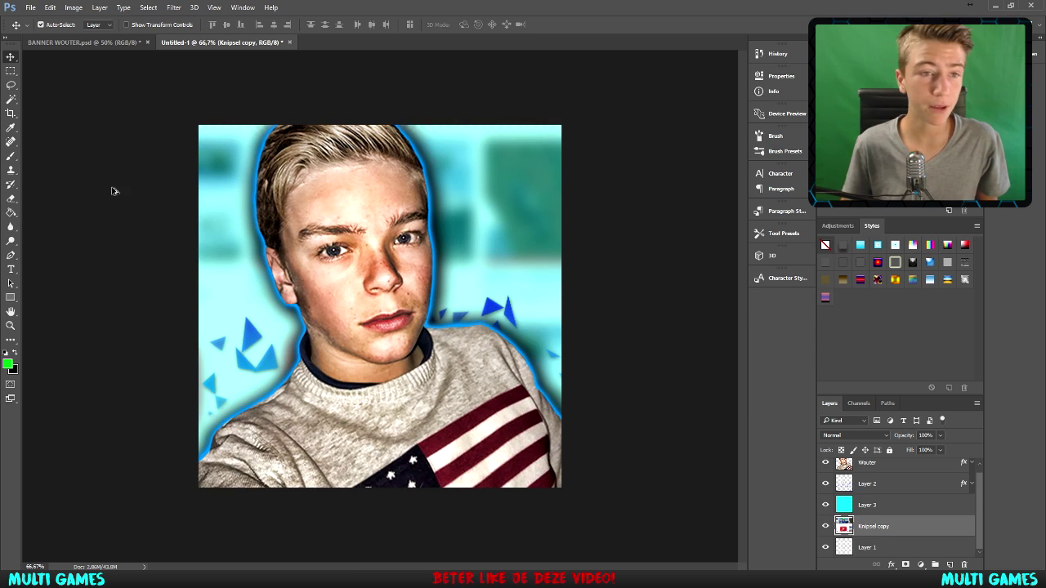
left_click(29, 6)
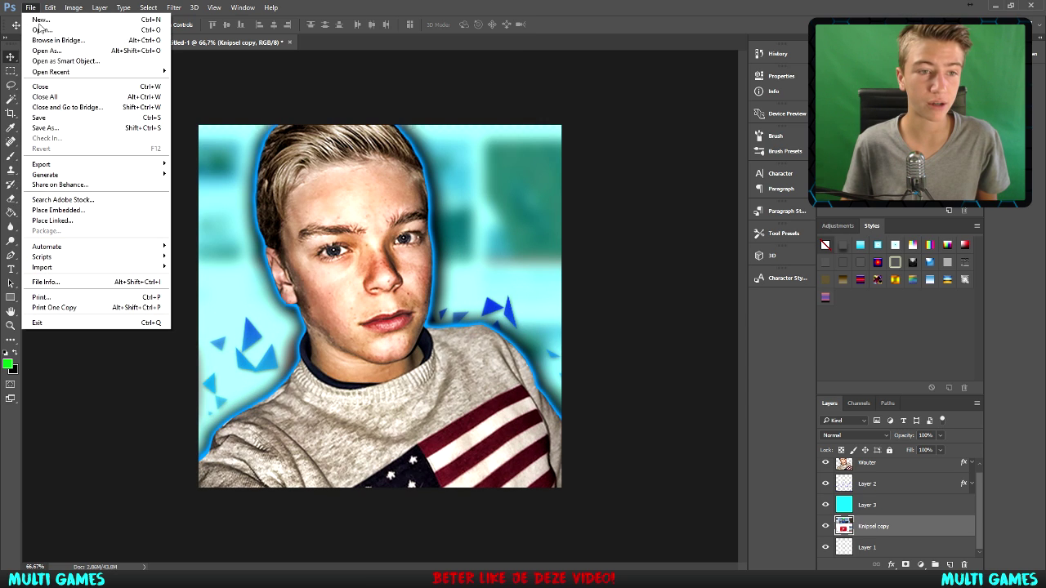
left_click(71, 126)
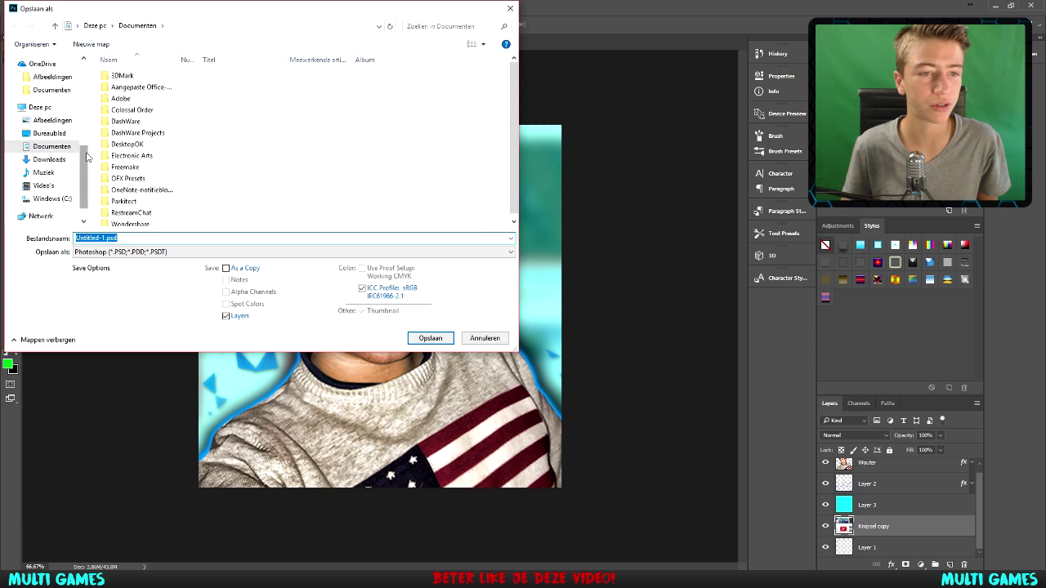
scroll(64, 128, "up", 5)
key("Escape")
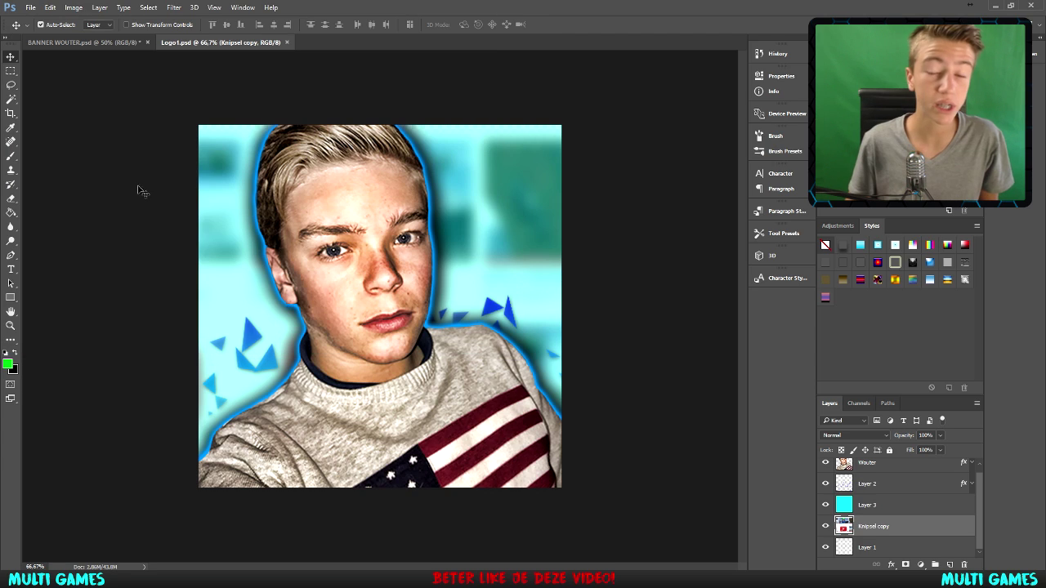
Select every layer from the Wouter portrait down to Layer 1.
scroll(906, 478, "up", 1)
left_click(916, 472)
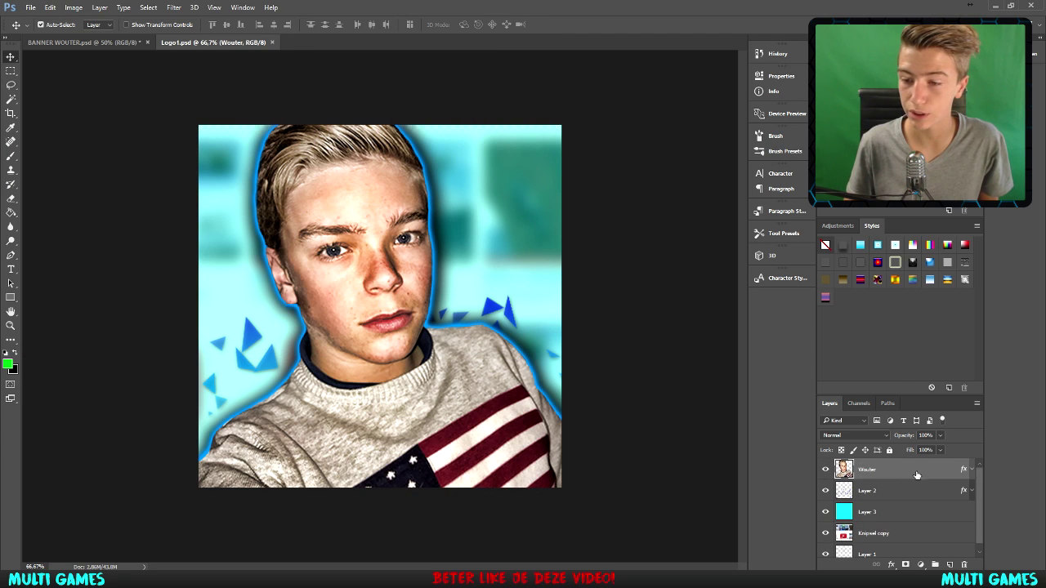
scroll(916, 468, "down", 1)
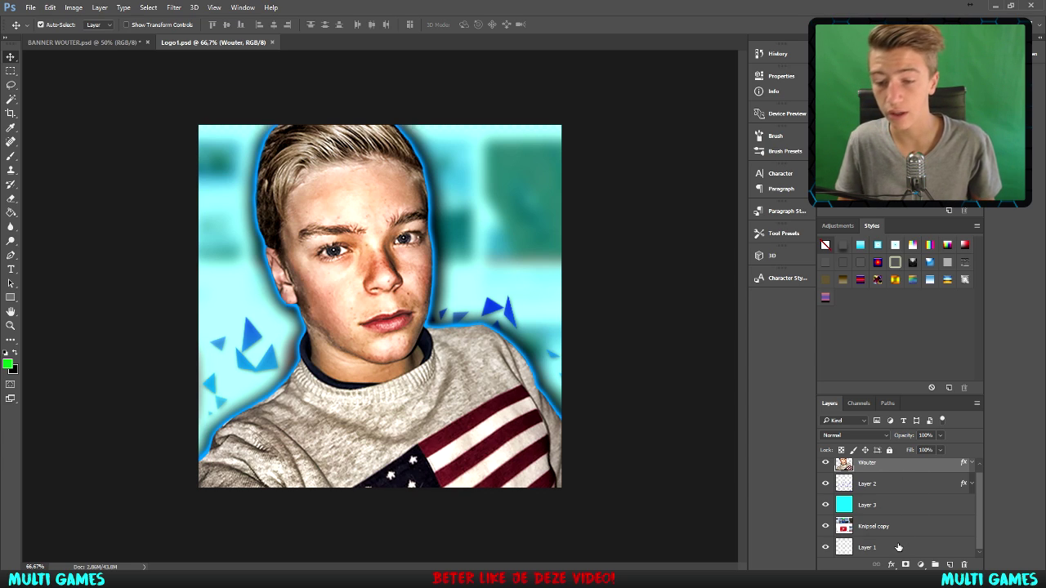
scroll(886, 477, "up", 1)
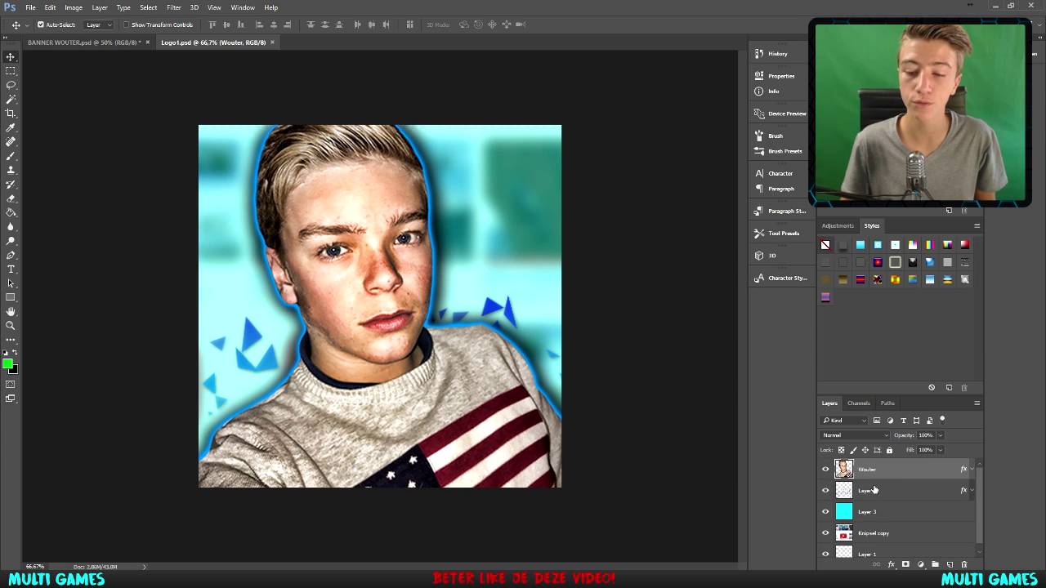
scroll(874, 490, "down", 1)
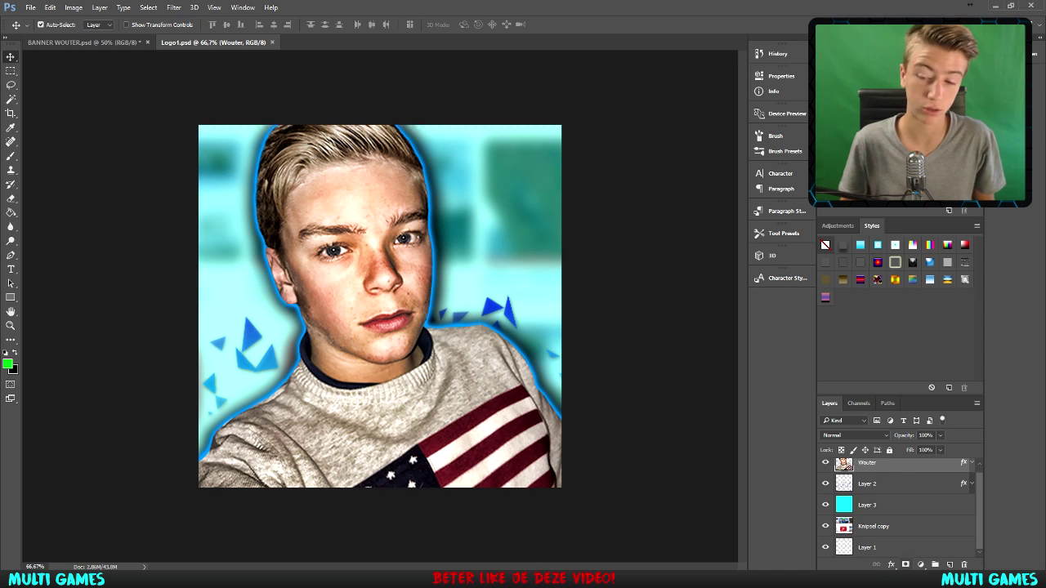
left_click(902, 553, "shift")
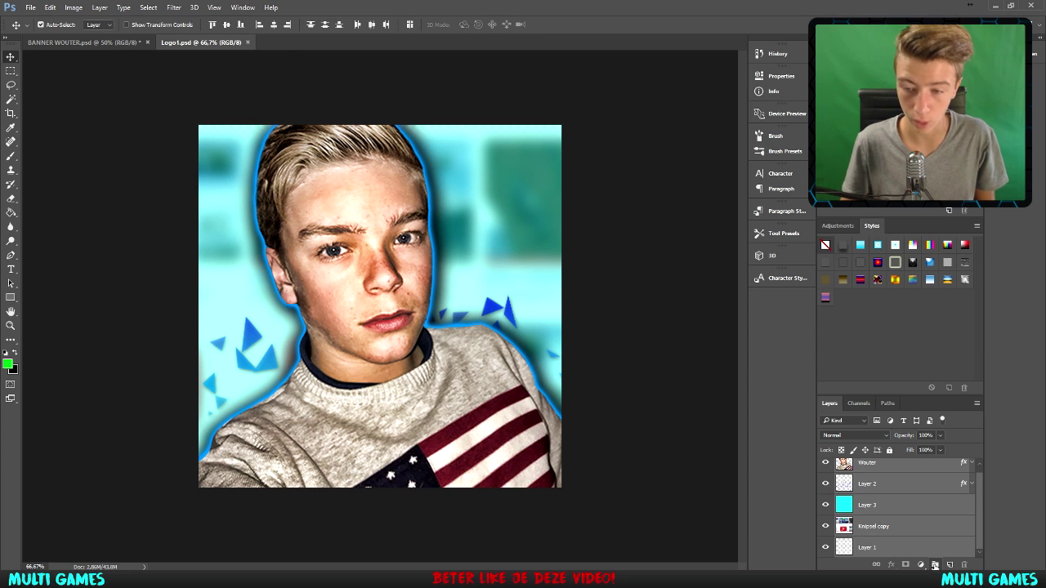
Put the selected layers into Group 1 and duplicate it as Group 1 copy.
left_click_drag(934, 566, 935, 565)
scroll(724, 449, "down", 1)
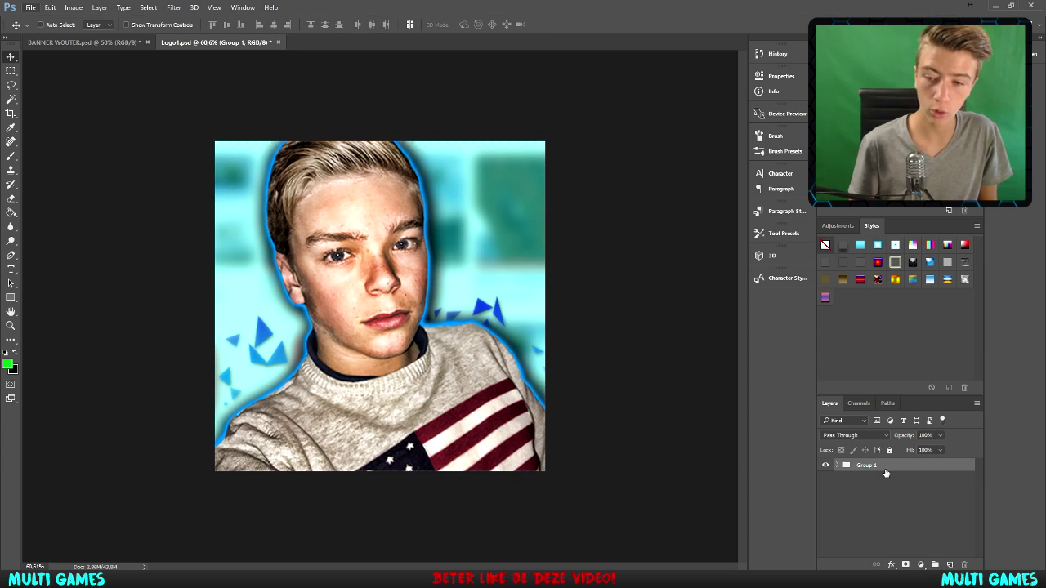
key("ctrl+j")
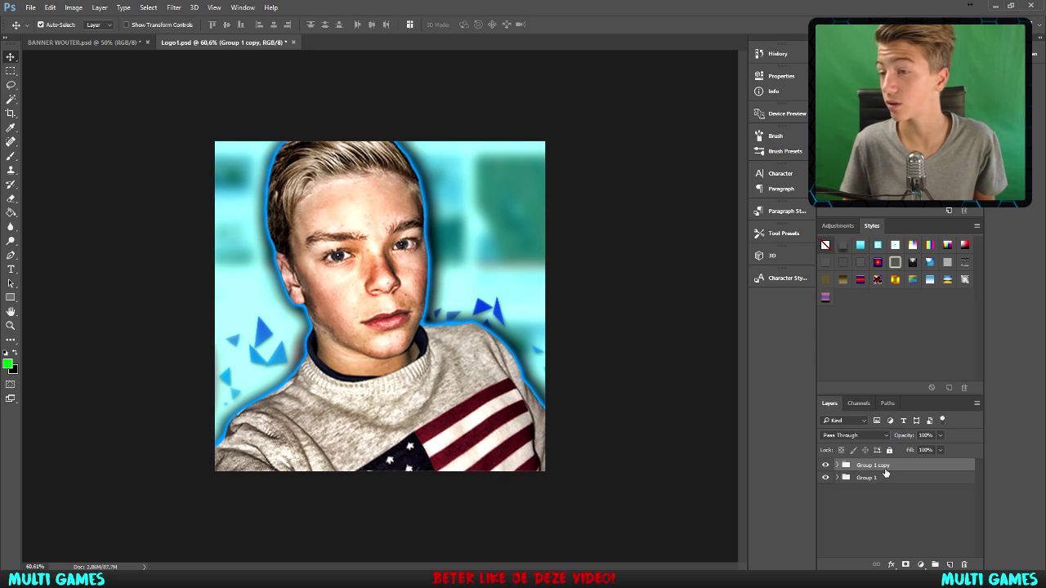
Hide the original Group 1 and merge Group 1 copy into a single layer.
left_click(879, 480)
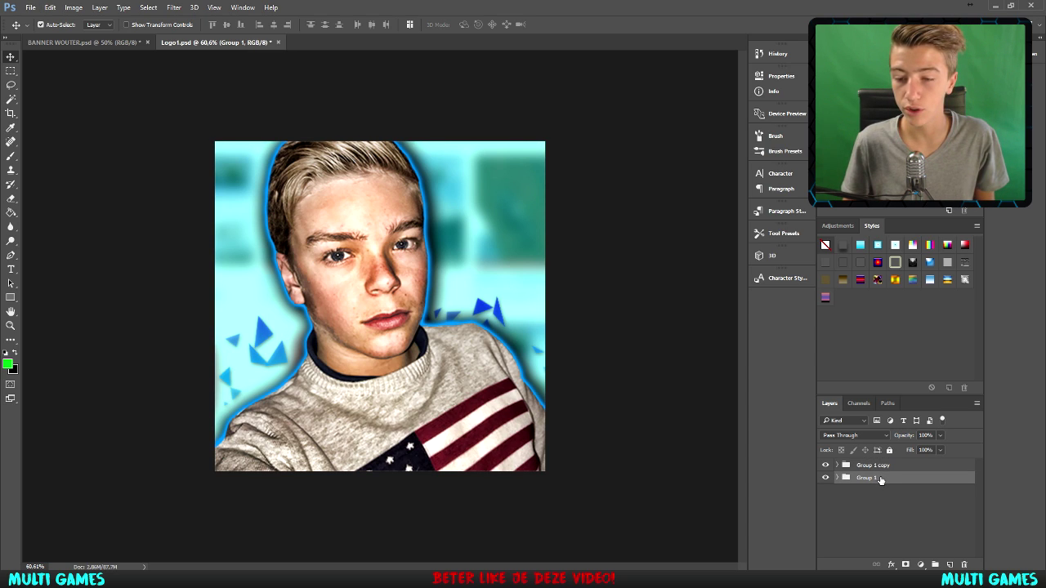
left_click(826, 478)
left_click(874, 466)
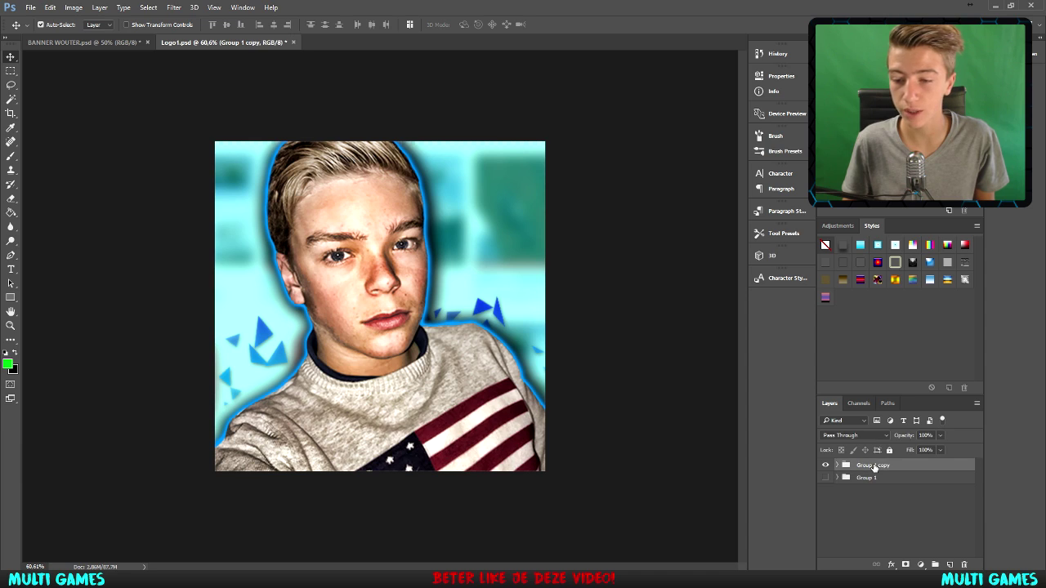
right_click(871, 465)
left_click(898, 356)
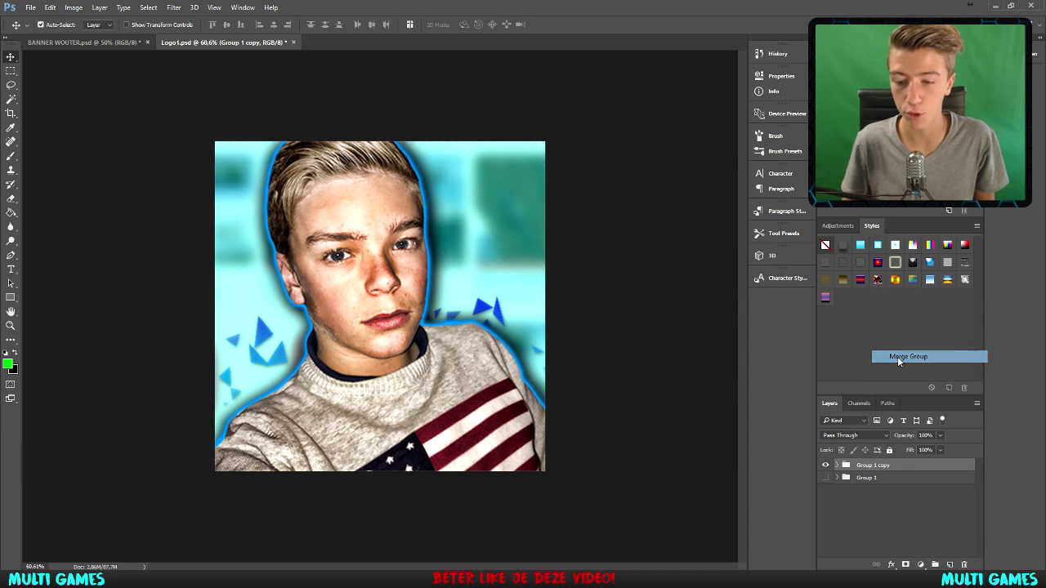
Save Logo1.psd and export a 1000×1000 PNG with Smaller File (8-bit) enabled.
left_click(30, 8)
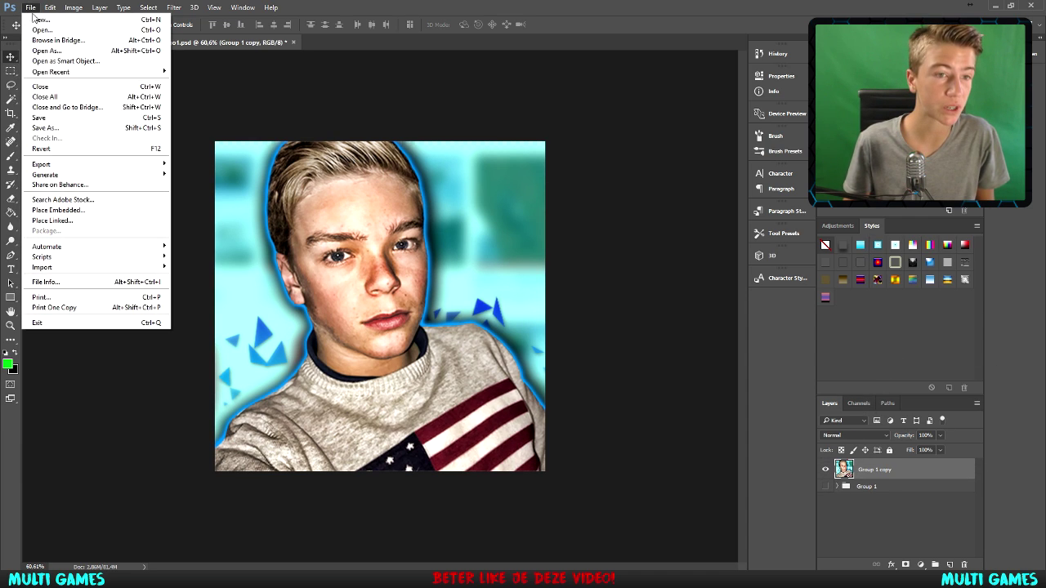
left_click(64, 117)
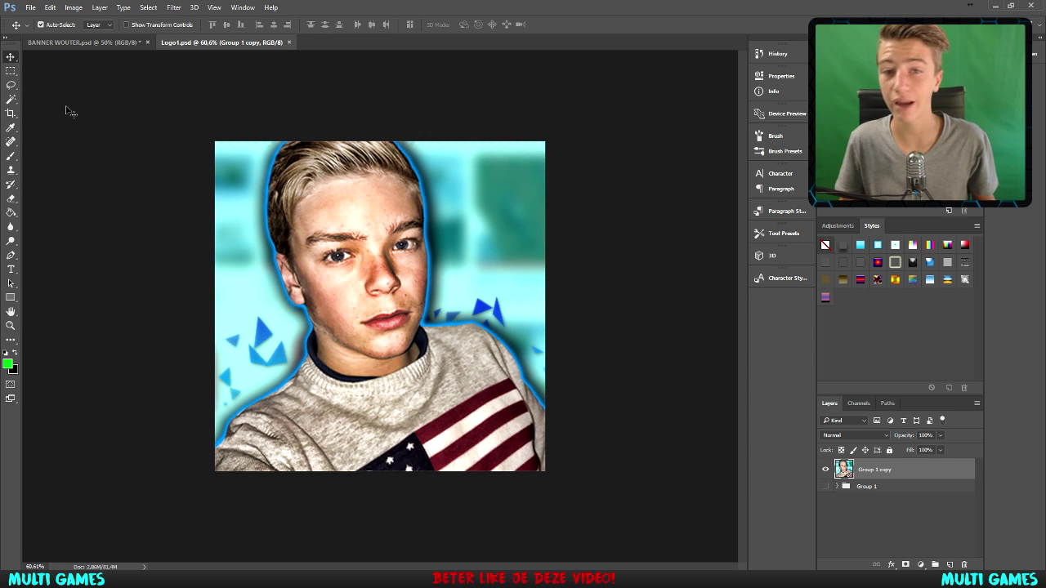
left_click(30, 7)
mouse_move(41, 165)
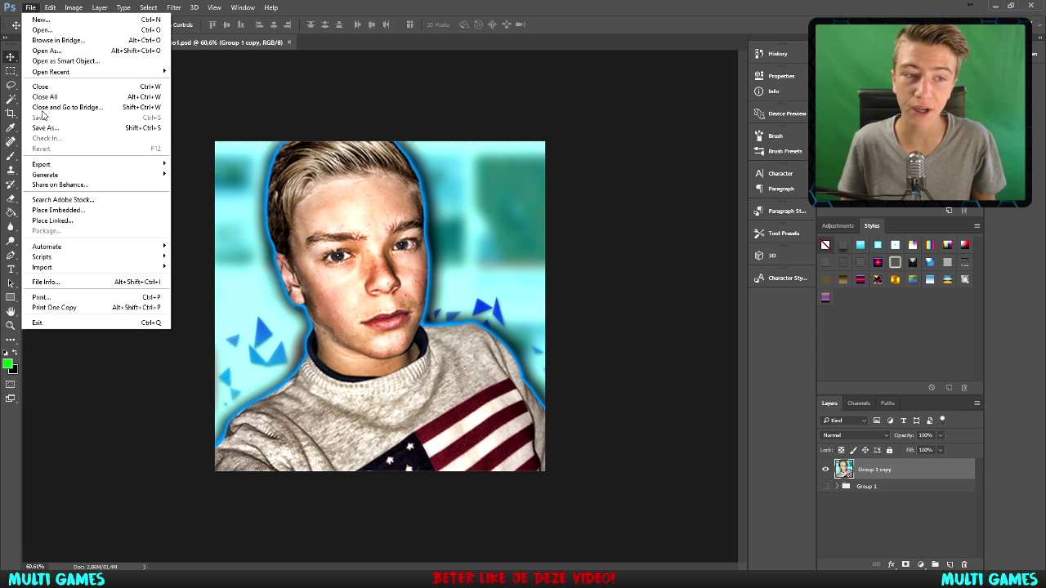
left_click(232, 173)
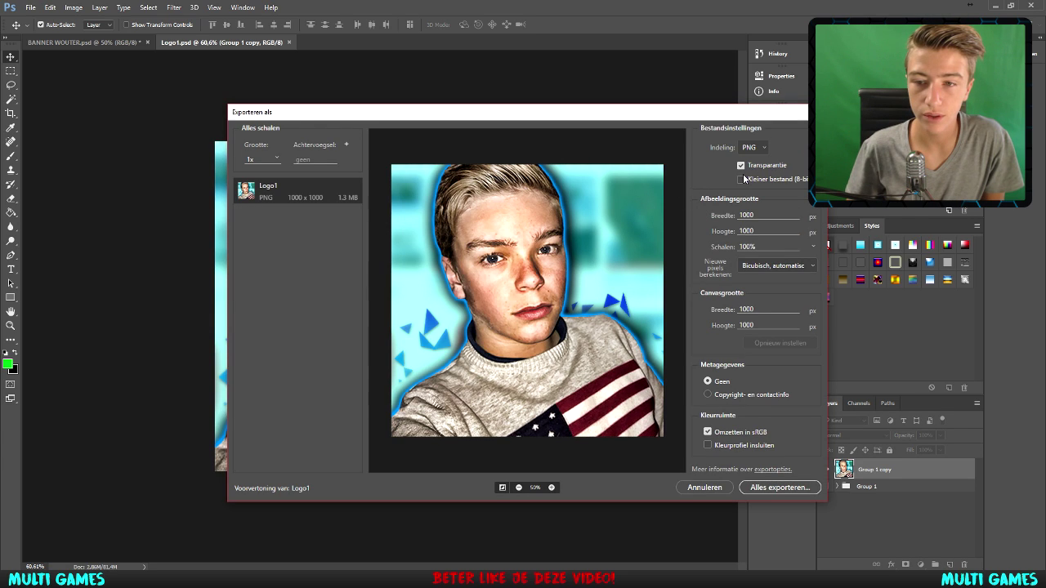
left_click(742, 178)
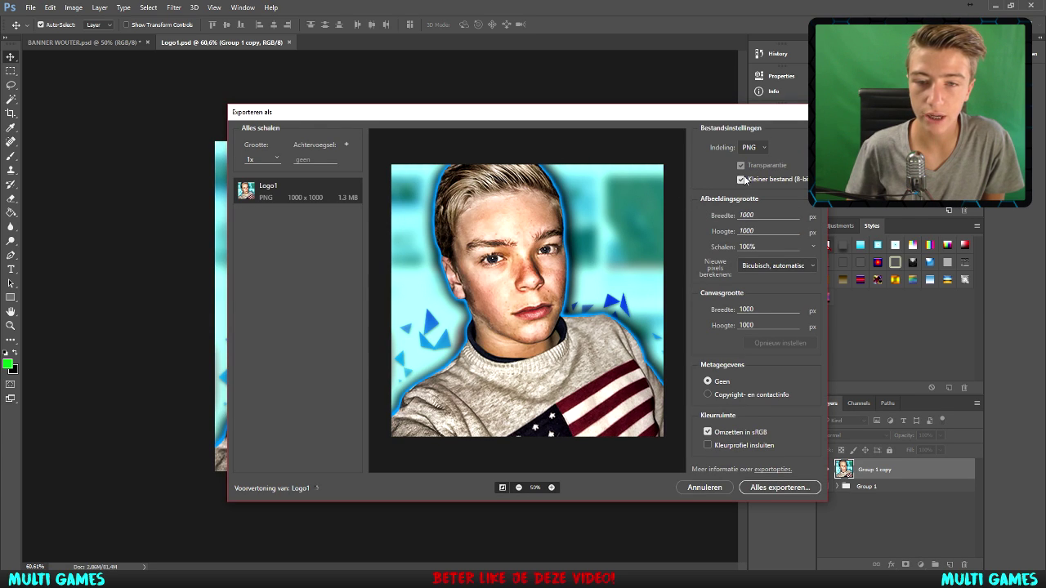
left_click(786, 491)
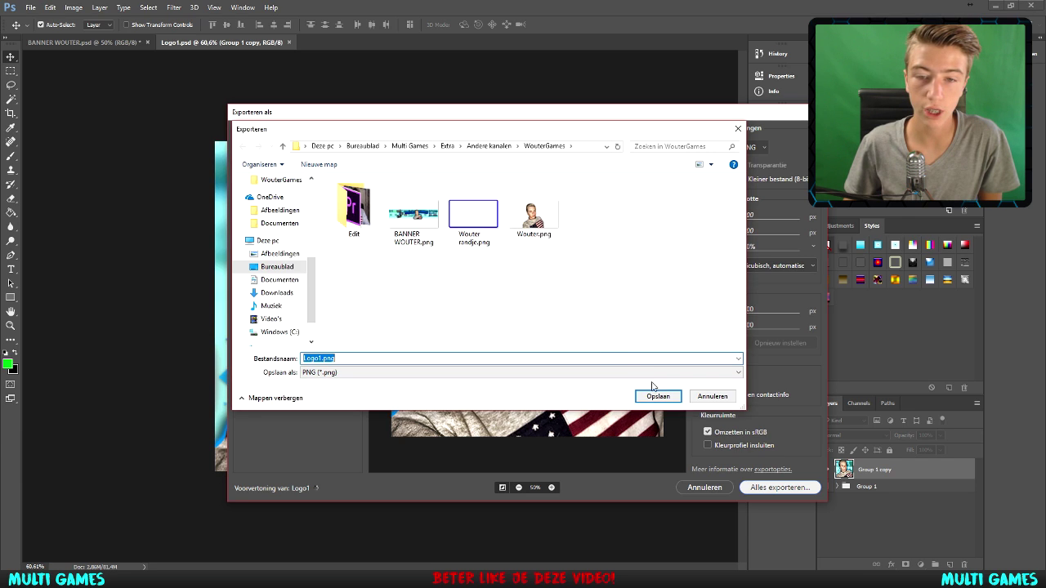
Save the export as Logo1.png, then bring up the YouTube channel icon edit prompt.
left_click(661, 398)
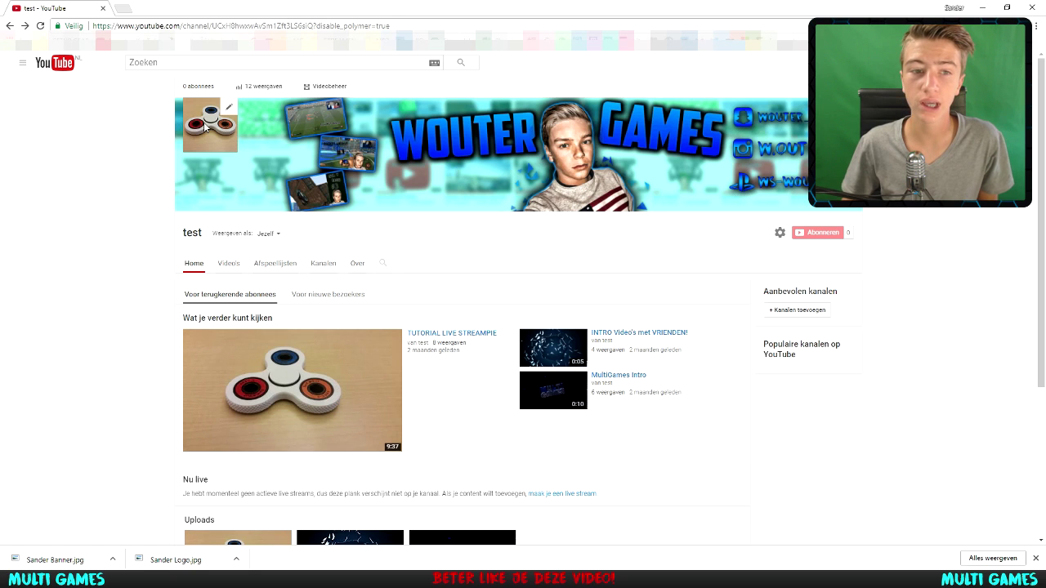
left_click(228, 111)
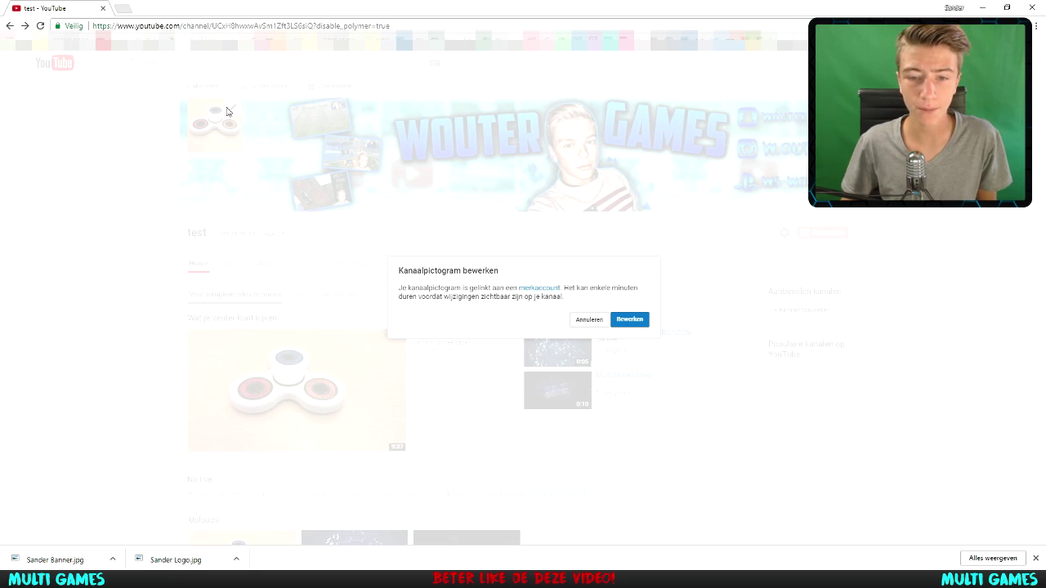
left_click(582, 319)
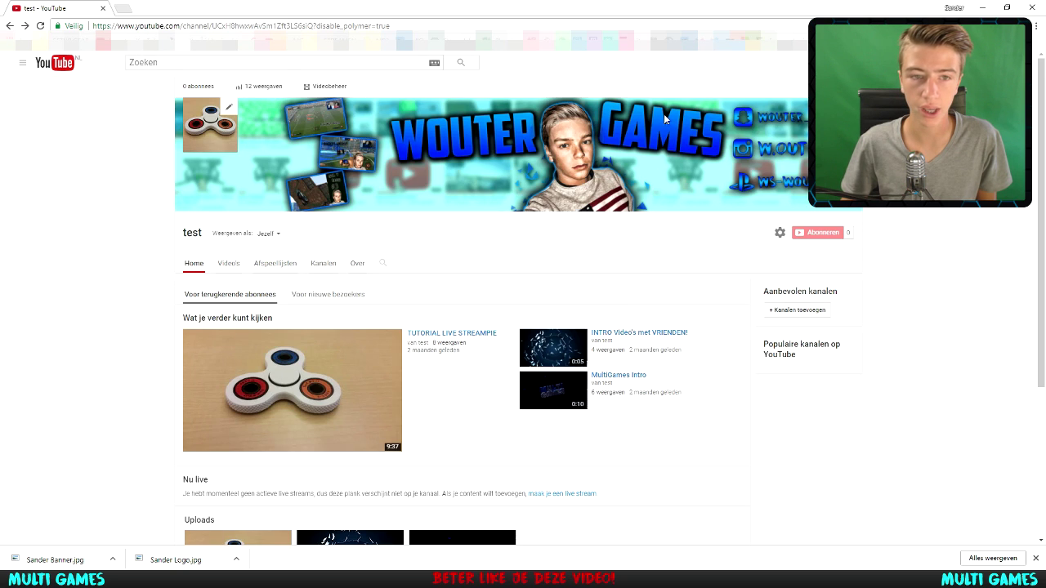
left_click(229, 111)
Upload Logo1.png to Google About Me and adjust the crop square, then abandon it.
left_click(628, 320)
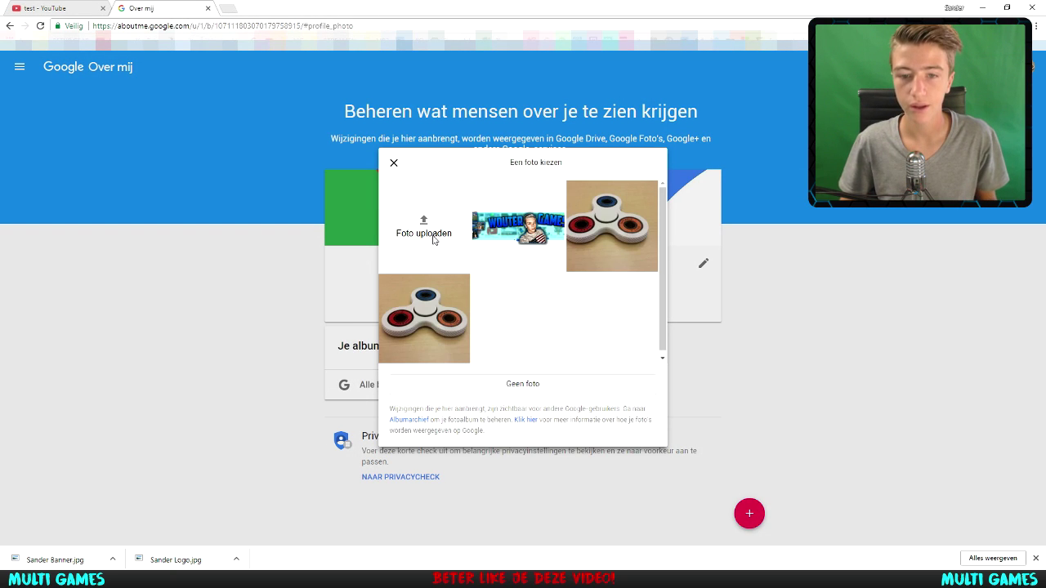
left_click(428, 231)
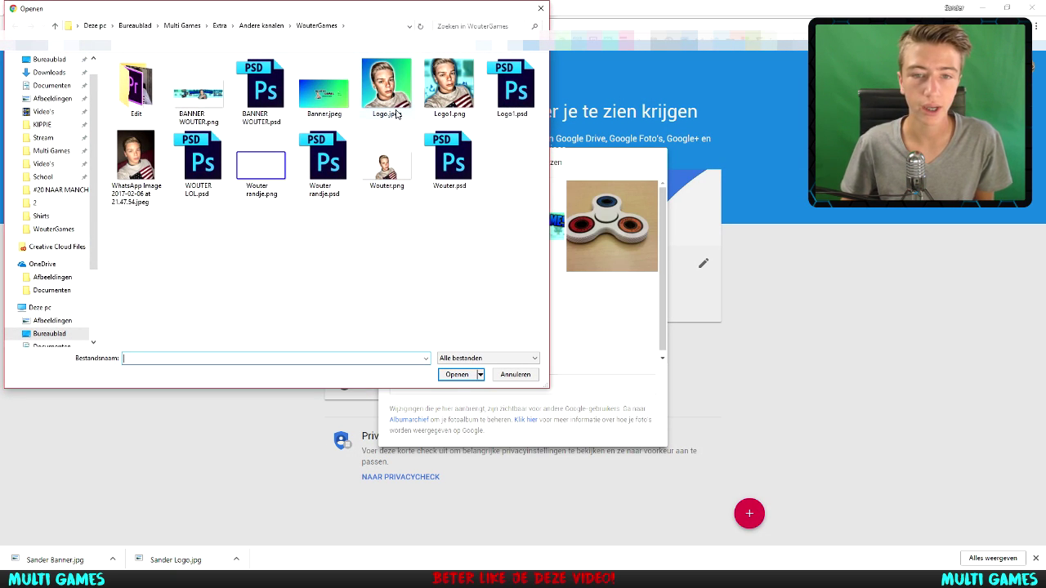
left_click(437, 107)
left_click(458, 374)
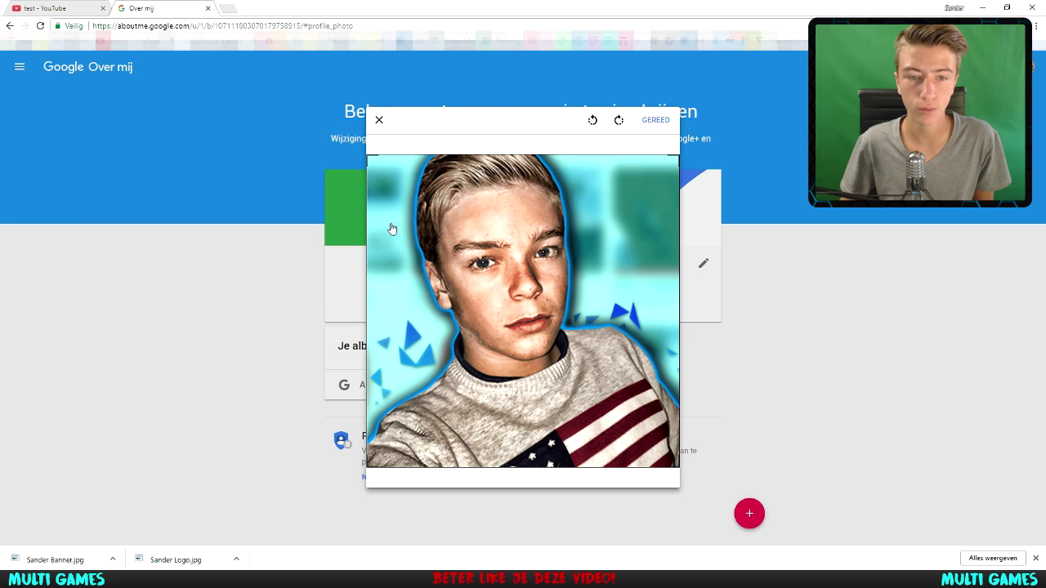
mouse_move(370, 159)
left_mouse_down()
mouse_move(517, 177)
mouse_move(572, 325)
mouse_move(9, 4)
left_mouse_up()
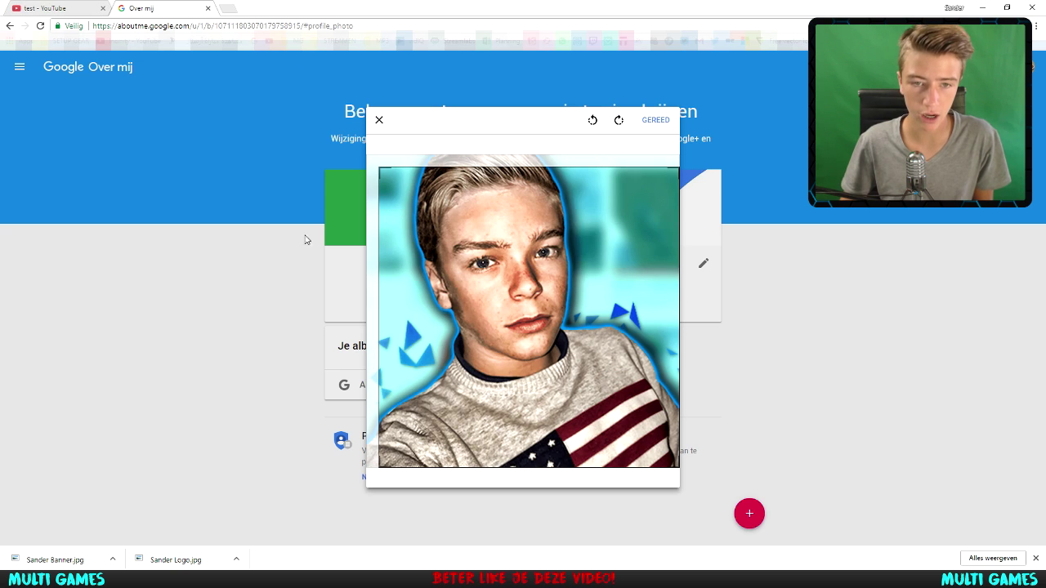
left_click_drag(379, 167, 445, 229)
left_click_drag(465, 275, 435, 254)
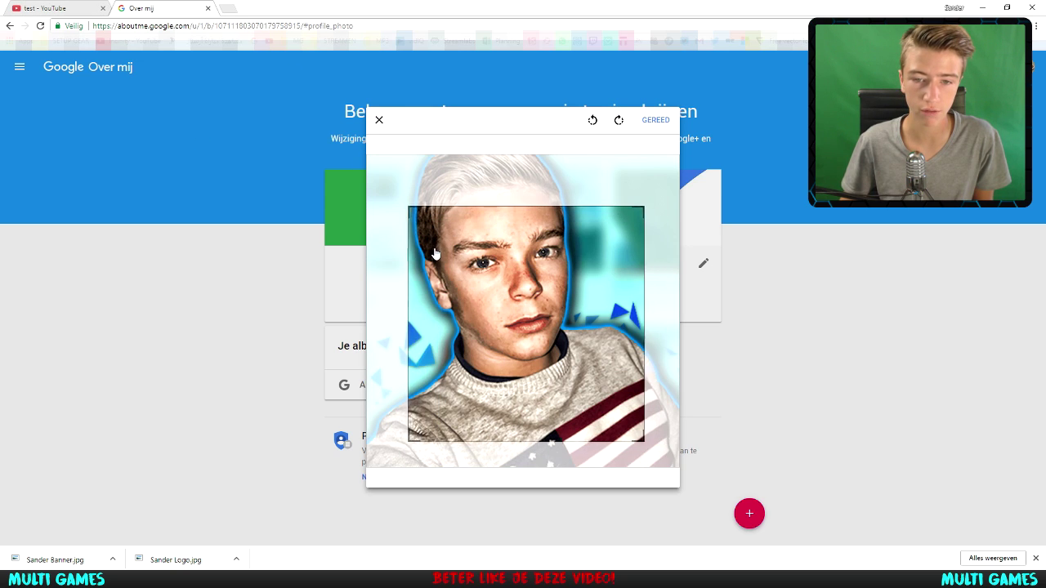
mouse_move(401, 198)
left_mouse_down()
mouse_move(622, 435)
mouse_move(509, 303)
left_mouse_up()
key("Escape")
Re-upload the portrait as the profile photo, return to YouTube, and close Chrome.
left_click(417, 239)
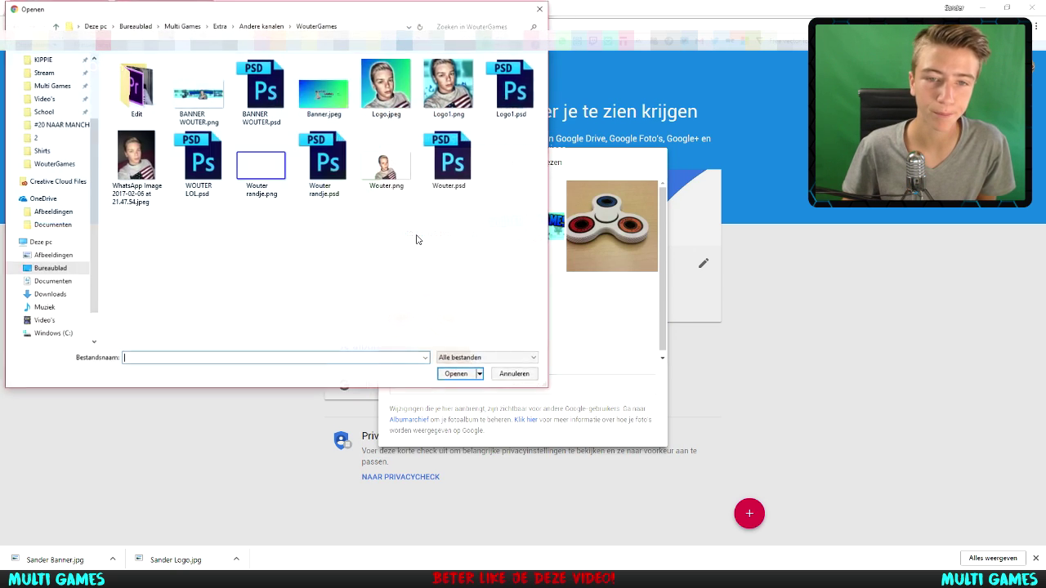
double_click(447, 84)
left_click(651, 122)
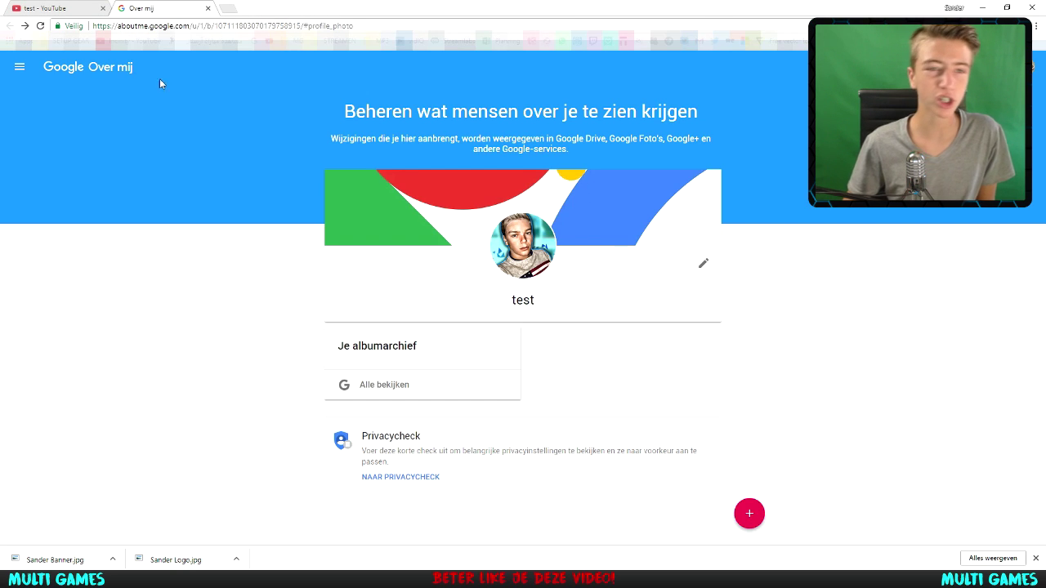
left_click(40, 8)
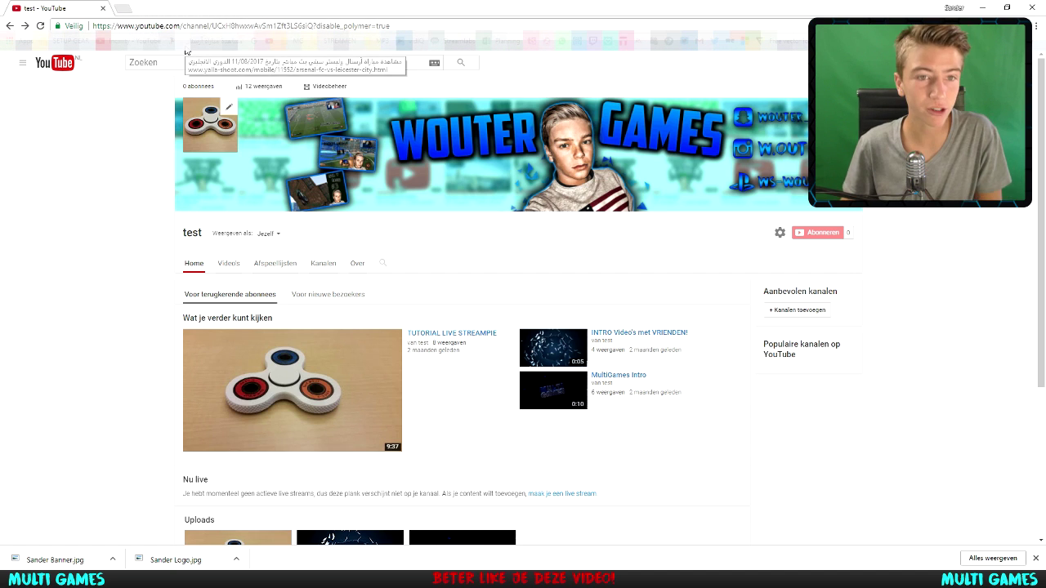
left_click(1034, 7)
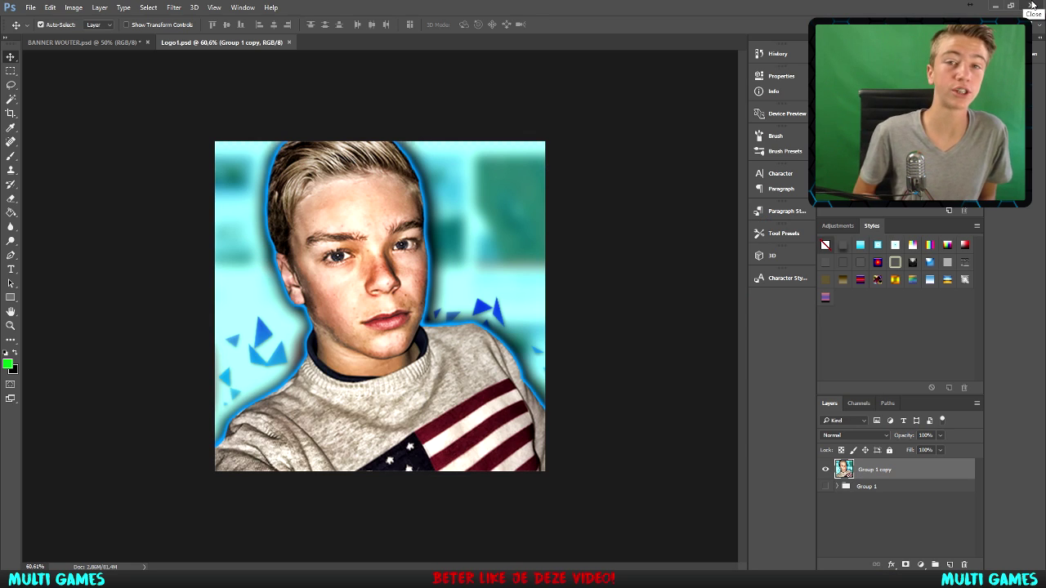